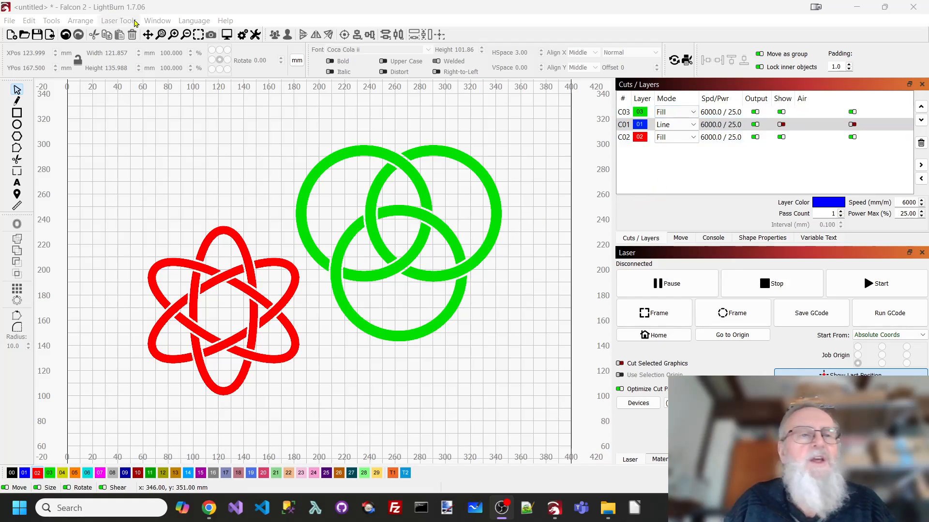
Open a new project window and decline loading the backup of the previous untitled project.
{"action": "left_click", "coordinate": [9, 23]}
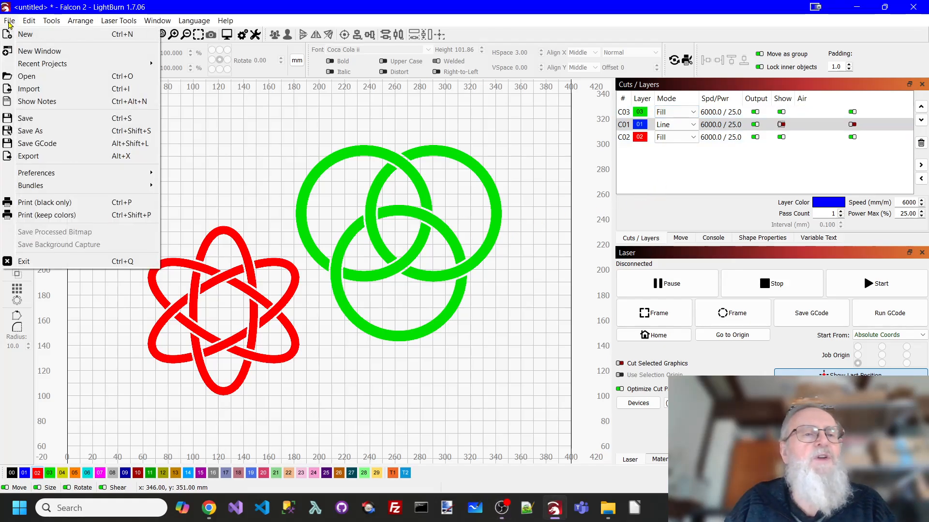
{"action": "left_click", "coordinate": [25, 46]}
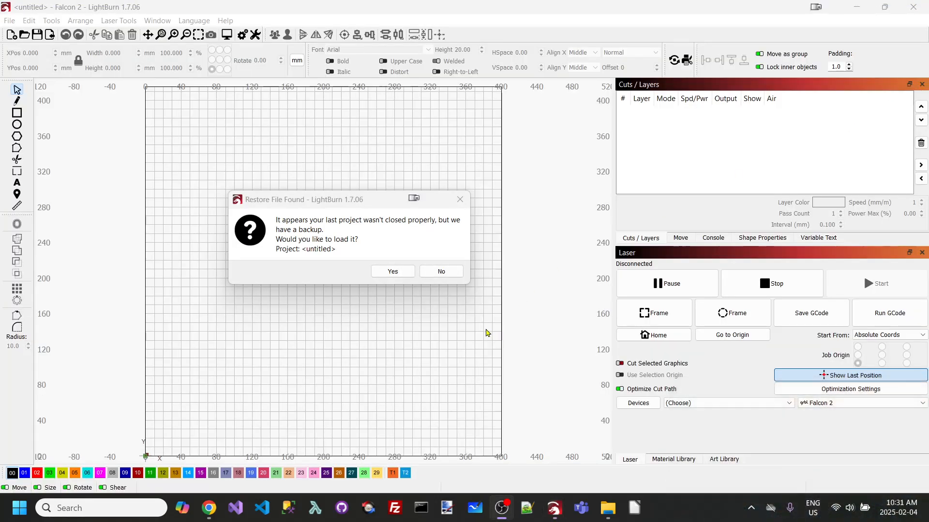
{"action": "left_click", "coordinate": [442, 273]}
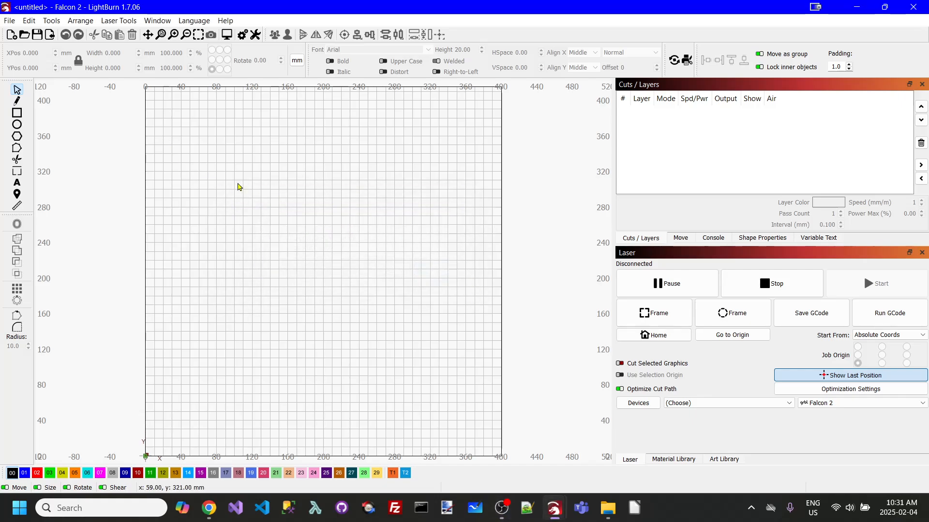
Draw a circle about 89 mm in diameter in the upper-left part of the workspace and leave it selected.
{"action": "left_click", "coordinate": [16, 126]}
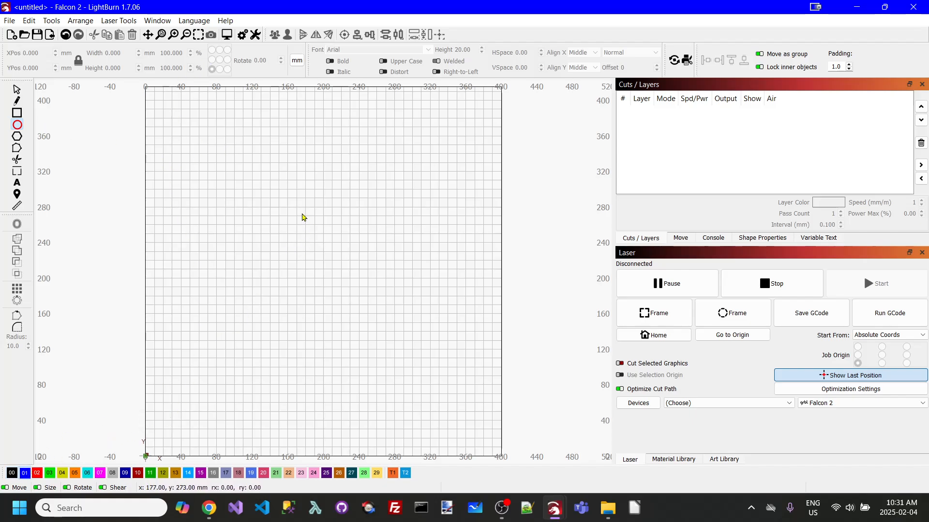
{"action": "left_click_drag", "start_coordinate": [207, 188], "coordinate": [288, 262]}
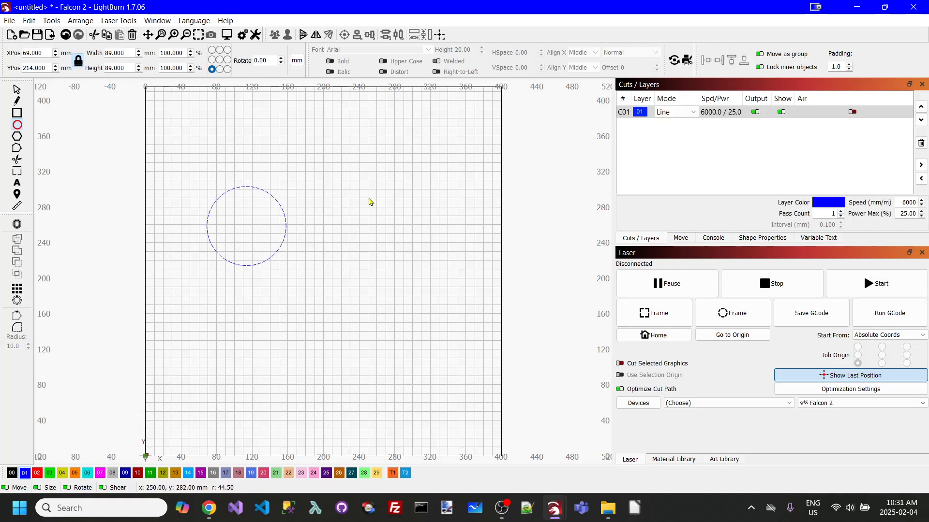
{"action": "left_click", "coordinate": [17, 90]}
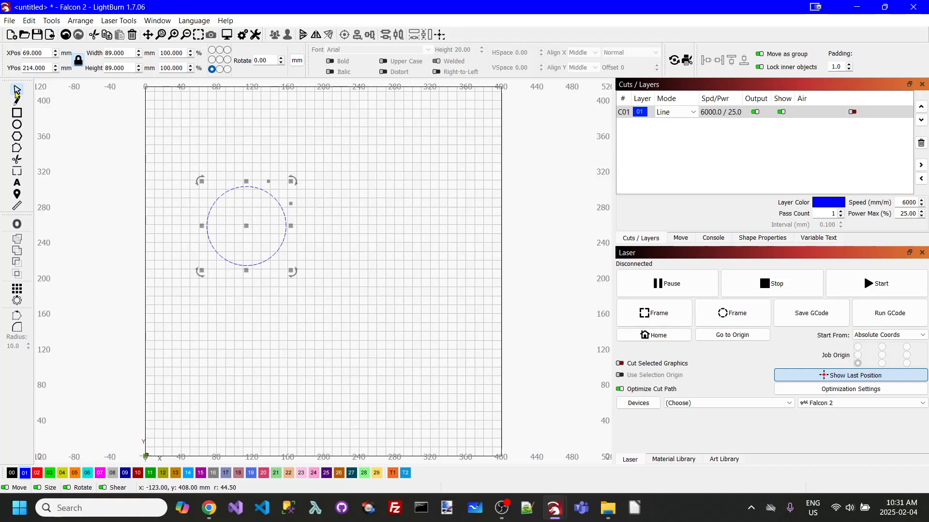
Offset the selected circle outward by 10 mm, keeping the original circle, to form a ring.
{"action": "left_click", "coordinate": [17, 225]}
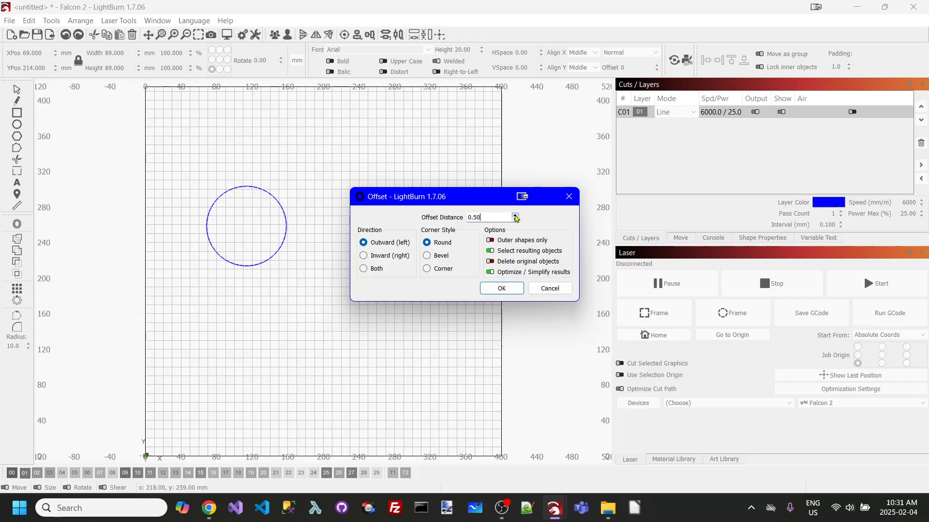
{"action": "left_click_drag", "start_coordinate": [489, 217], "coordinate": [434, 212]}
{"action": "type", "text": "10"}
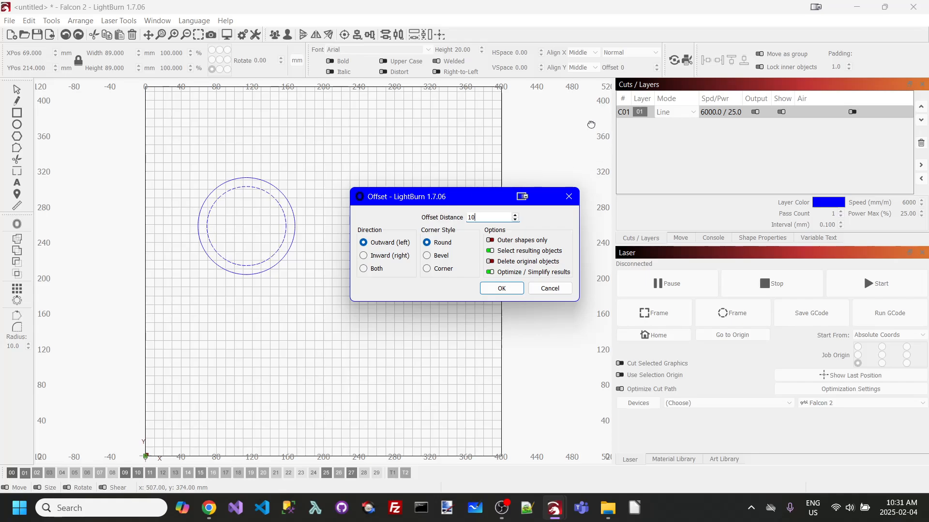
{"action": "left_click", "coordinate": [502, 290]}
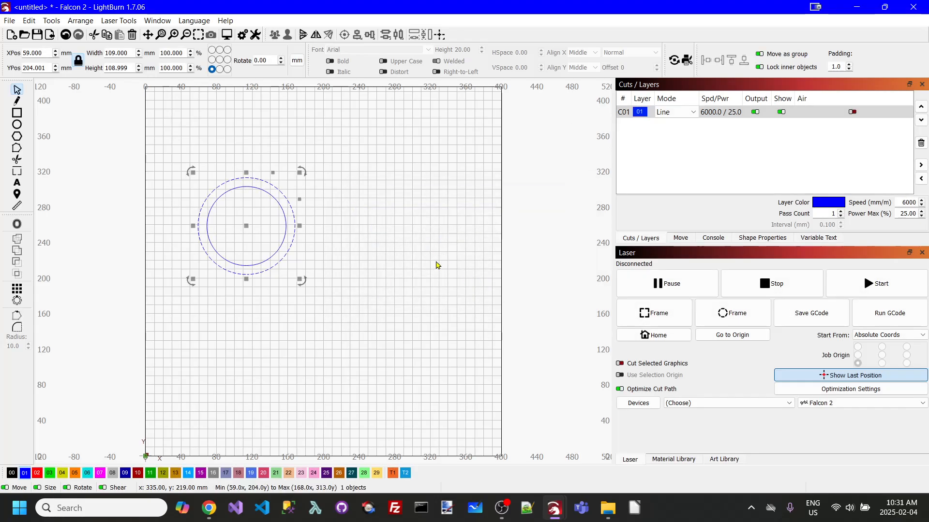
Group the inner and outer circles into one ring.
{"action": "left_click", "coordinate": [286, 231], "text": "shift"}
{"action": "right_click", "coordinate": [286, 232]}
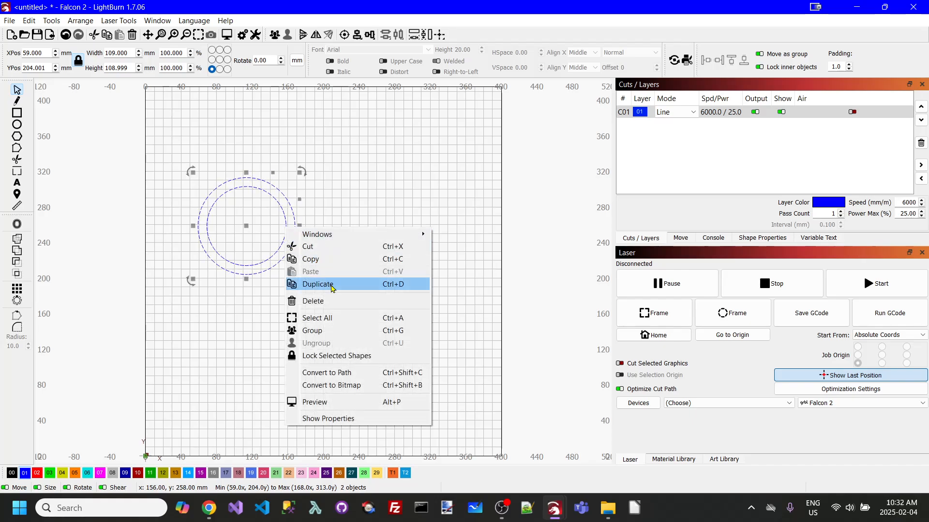
{"action": "left_click", "coordinate": [323, 333]}
{"action": "left_click", "coordinate": [345, 233]}
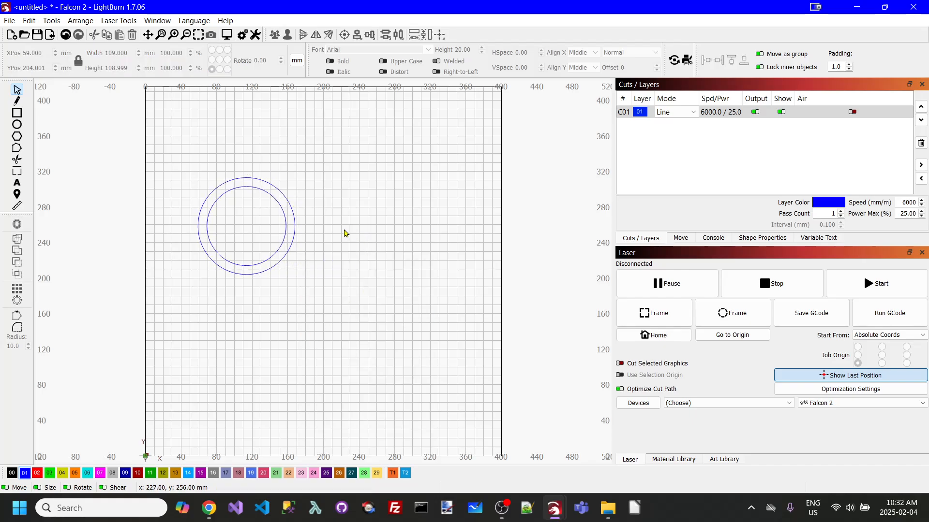
Duplicate the ring and move the copy horizontally to X position 110 mm so it overlaps the original.
{"action": "left_click", "coordinate": [296, 224]}
{"action": "right_click", "coordinate": [295, 224]}
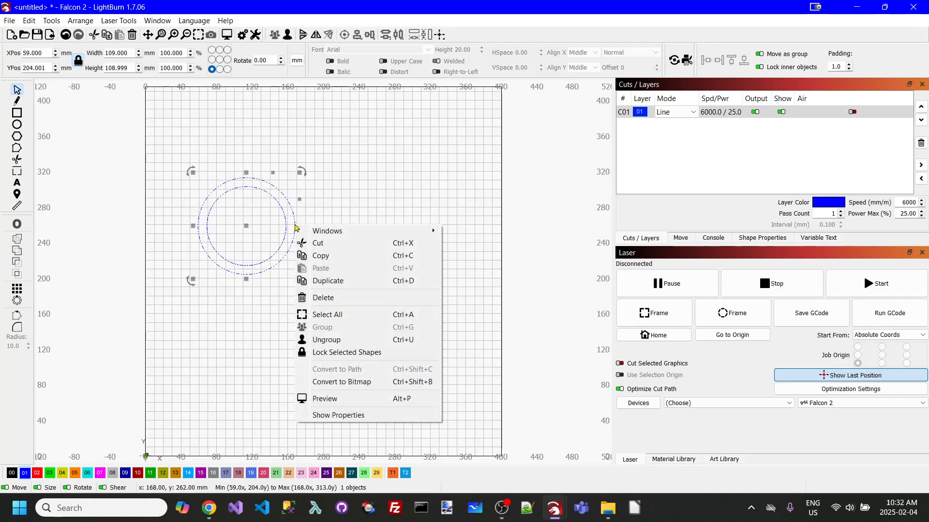
{"action": "left_click", "coordinate": [329, 286]}
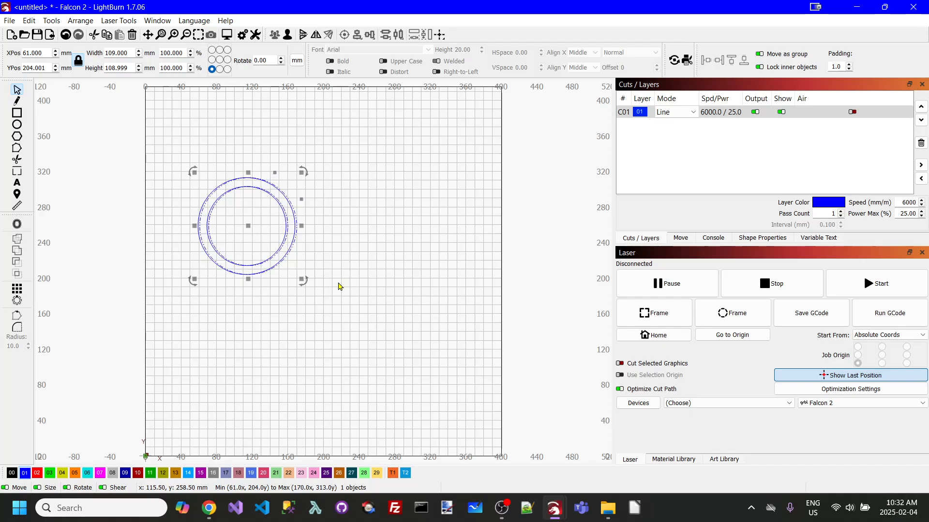
{"action": "key", "text": "Right"}
{"action": "key", "text": "Right"}
{"action": "key", "text": "Right"}
{"action": "key", "text": "Right"}
{"action": "key", "text": "Right"}
{"action": "key", "text": "Right"}
{"action": "key", "text": "Right"}
{"action": "key", "text": "Right"}
{"action": "key", "text": "Right"}
{"action": "key", "text": "Right"}
{"action": "key", "text": "Right"}
{"action": "key", "text": "Right"}
{"action": "key", "text": "Right"}
{"action": "key", "text": "Right"}
{"action": "key", "text": "Right"}
{"action": "key", "text": "Right"}
{"action": "key", "text": "Right"}
{"action": "key", "text": "Right"}
{"action": "key", "text": "Right"}
{"action": "key", "text": "Right"}
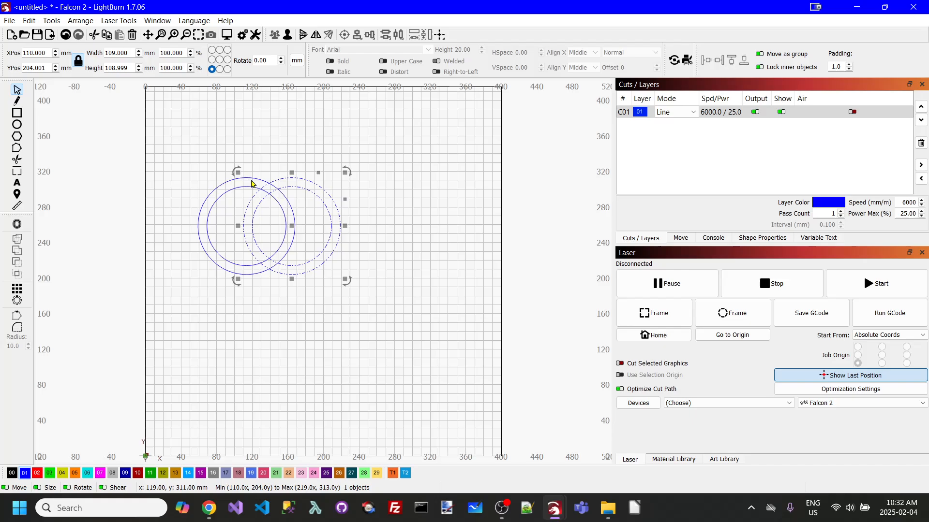
{"action": "key", "text": "Escape"}
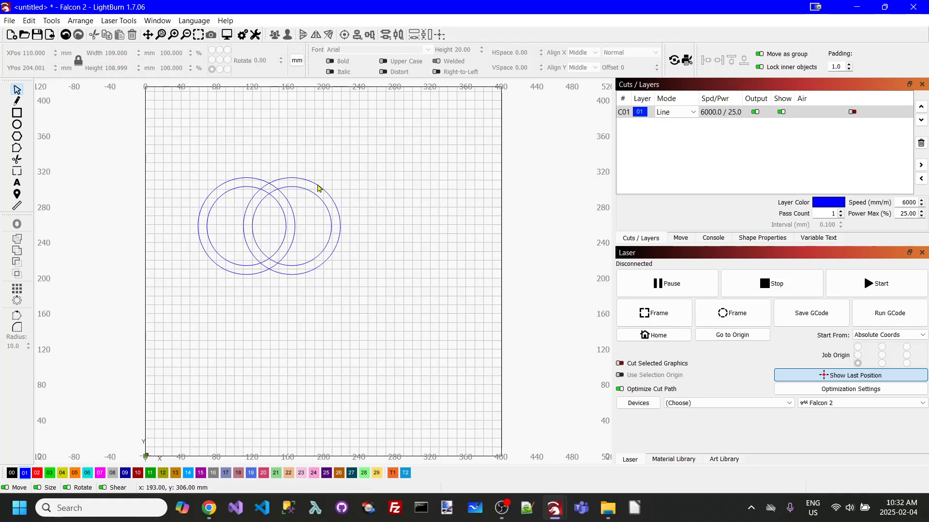
Duplicate the second ring and place the copy below the overlapping pair, at about X 73.5 mm and Y 79.5 mm.
{"action": "left_click", "coordinate": [319, 188]}
{"action": "right_click", "coordinate": [319, 188]}
{"action": "left_click", "coordinate": [325, 238]}
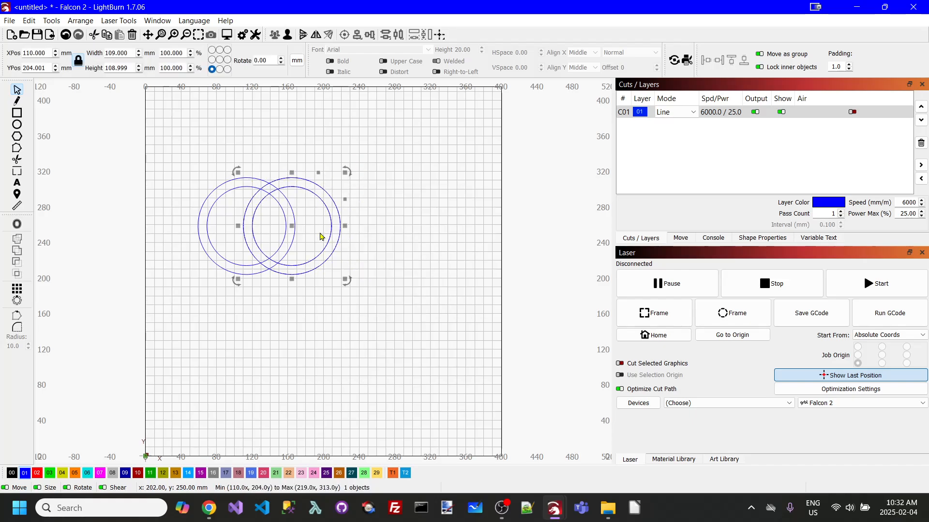
{"action": "left_click_drag", "start_coordinate": [293, 224], "coordinate": [260, 335]}
{"action": "left_click", "coordinate": [380, 222]}
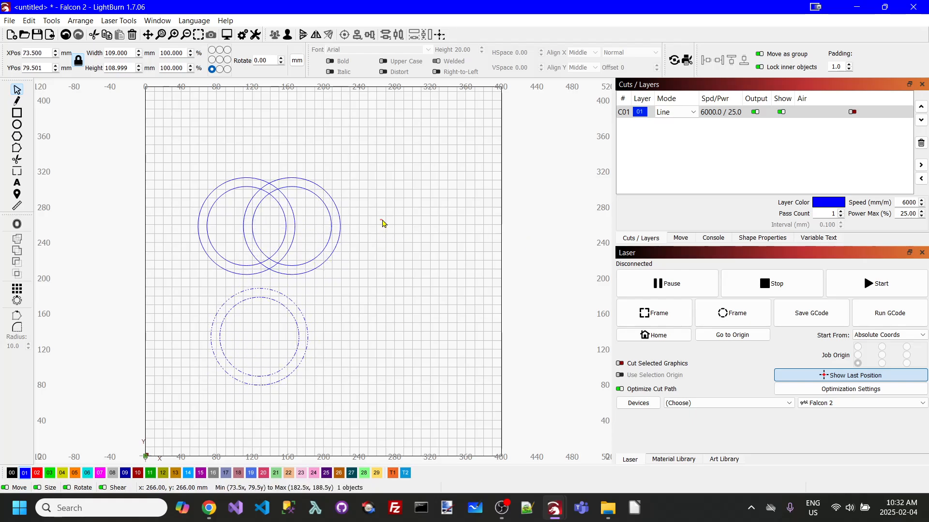
Group the two overlapping upper rings into a single object.
{"action": "left_click", "coordinate": [337, 207]}
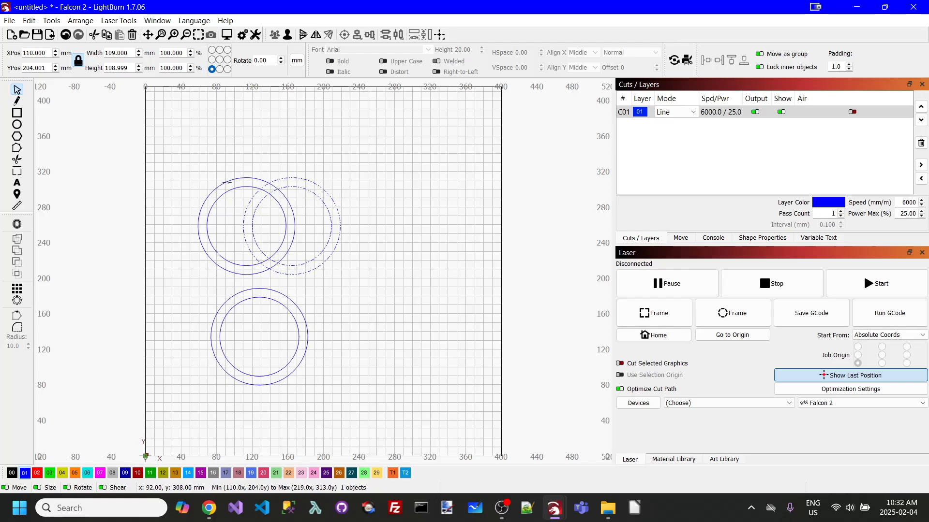
{"action": "left_click", "coordinate": [228, 183], "text": "shift"}
{"action": "right_click", "coordinate": [231, 184]}
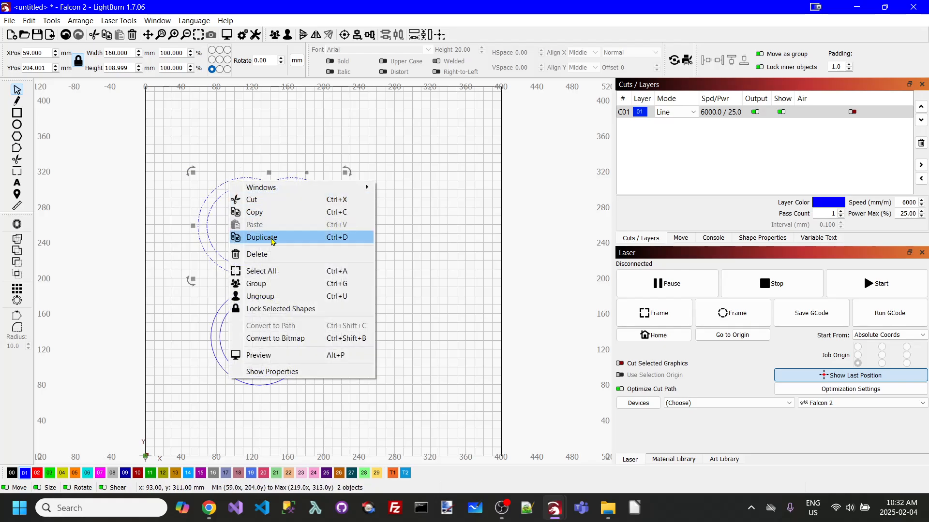
{"action": "left_click", "coordinate": [256, 286]}
{"action": "left_click", "coordinate": [357, 264]}
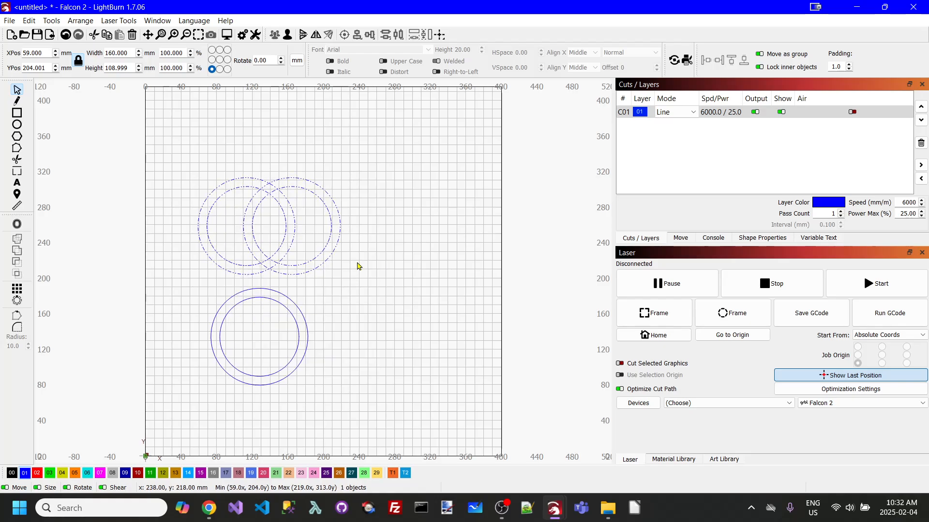
Align the lower ring with the upper pair on their common vertical centre line using Align V-Center.
{"action": "left_click", "coordinate": [298, 308]}
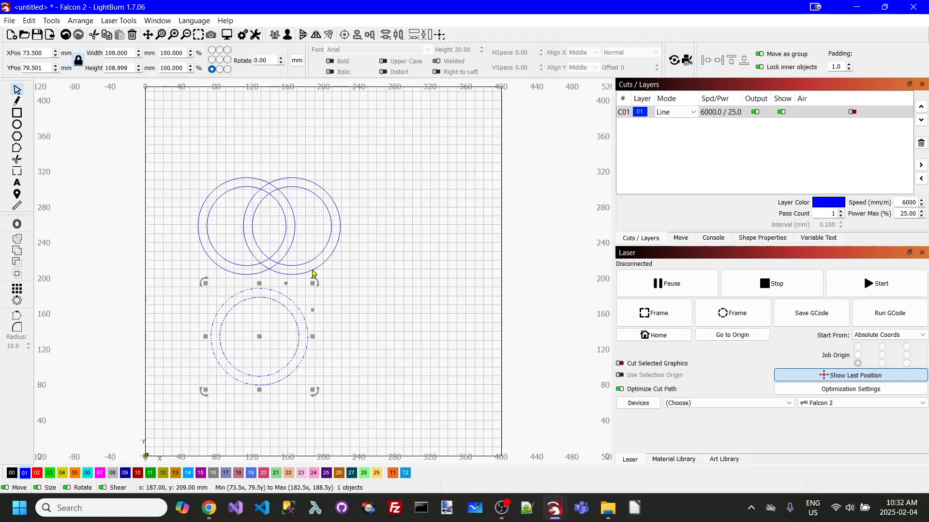
{"action": "left_click", "coordinate": [333, 250], "text": "shift"}
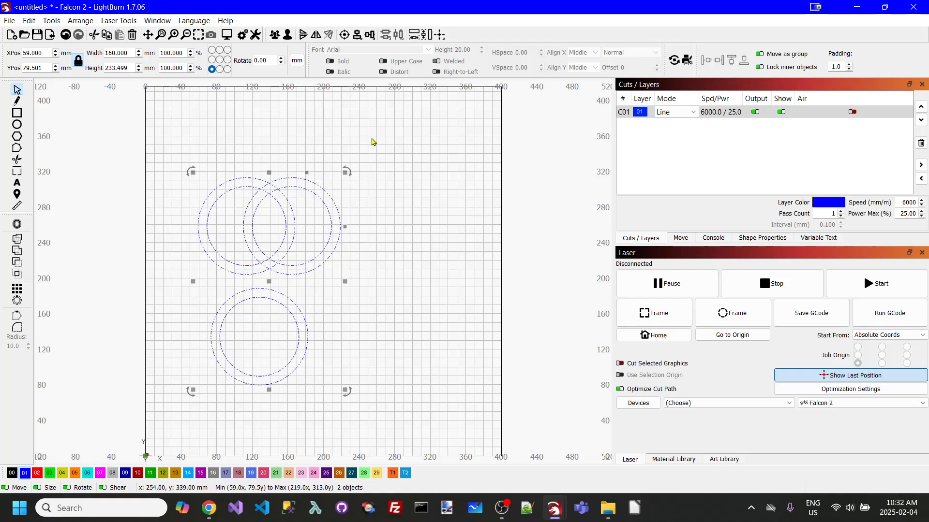
{"action": "left_click", "coordinate": [370, 35]}
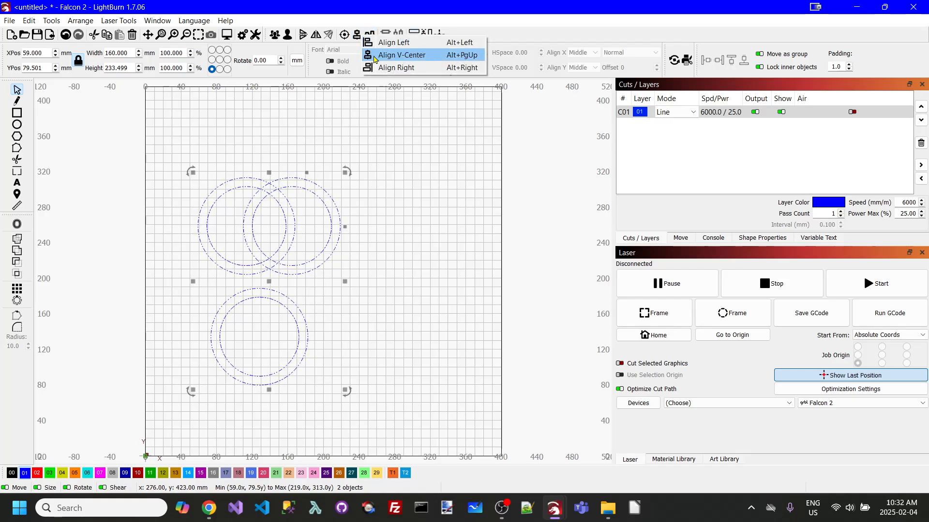
{"action": "left_click", "coordinate": [387, 56]}
{"action": "left_click", "coordinate": [391, 154]}
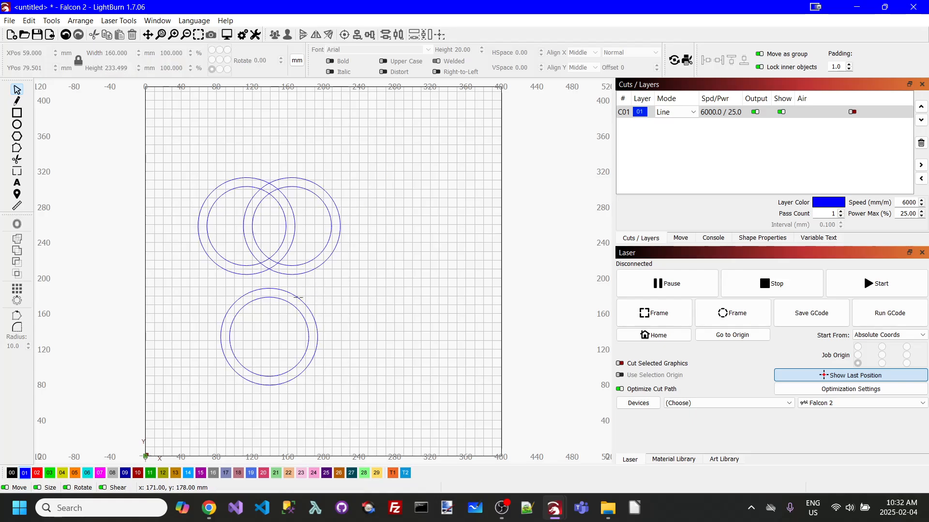
Move the lower ring straight up to Y position of about 155 mm so it overlaps both upper rings.
{"action": "left_click", "coordinate": [298, 297]}
{"action": "key", "text": "Up"}
{"action": "key", "text": "Up"}
{"action": "key", "text": "Up"}
{"action": "key", "text": "Up"}
{"action": "key", "text": "Up"}
{"action": "key", "text": "Up"}
{"action": "key", "text": "Up"}
{"action": "key", "text": "Up"}
{"action": "key", "text": "Up"}
{"action": "key", "text": "Up"}
{"action": "key", "text": "Up"}
{"action": "key", "text": "Up"}
{"action": "key", "text": "Up"}
{"action": "key", "text": "Up"}
{"action": "key", "text": "Up"}
{"action": "key", "text": "Up"}
{"action": "key", "text": "Up"}
{"action": "key", "text": "Up"}
{"action": "key", "text": "Up"}
{"action": "key", "text": "Up"}
{"action": "key", "text": "Up"}
{"action": "key", "text": "Up"}
{"action": "key", "text": "Up"}
{"action": "key", "text": "Up"}
{"action": "key", "text": "Up"}
{"action": "key", "text": "Up"}
{"action": "key", "text": "Up"}
{"action": "key", "text": "Up"}
{"action": "key", "text": "Up"}
{"action": "key", "text": "Up"}
{"action": "key", "text": "Up"}
{"action": "key", "text": "Up"}
{"action": "key", "text": "Up"}
{"action": "key", "text": "Up"}
{"action": "key", "text": "Up"}
{"action": "key", "text": "Up"}
{"action": "key", "text": "Up"}
{"action": "key", "text": "Up"}
{"action": "key", "text": "Up"}
{"action": "key", "text": "Up"}
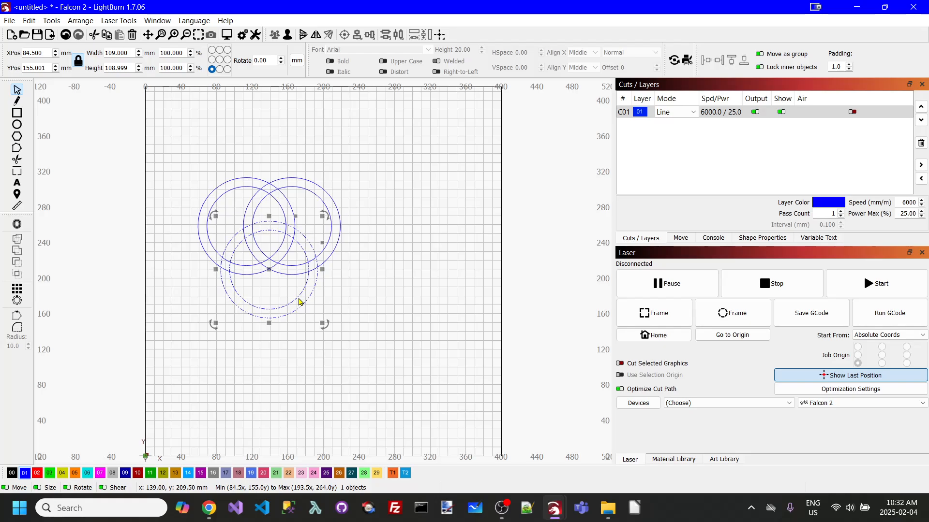
{"action": "left_click", "coordinate": [367, 307]}
Ungroup the upper pair of rings and separate the upper-right ring into its two individual circles.
{"action": "left_click", "coordinate": [199, 34]}
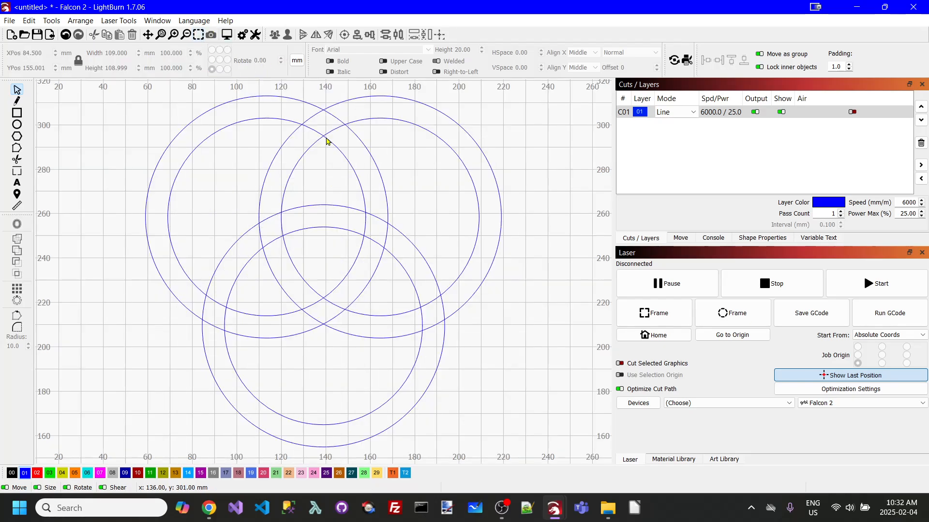
{"action": "left_click", "coordinate": [489, 165]}
{"action": "right_click", "coordinate": [489, 164]}
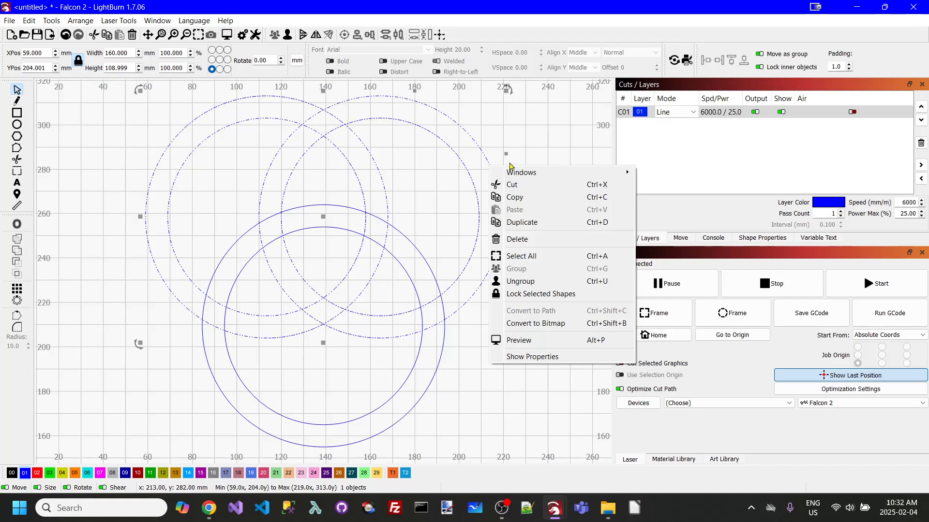
{"action": "left_click", "coordinate": [521, 281]}
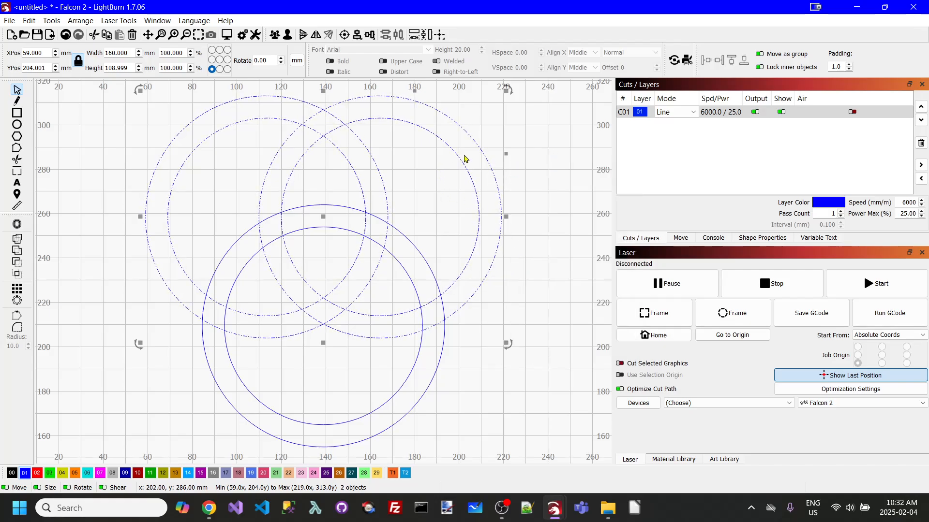
{"action": "left_click", "coordinate": [472, 182]}
{"action": "right_click", "coordinate": [470, 183]}
{"action": "left_click", "coordinate": [502, 295]}
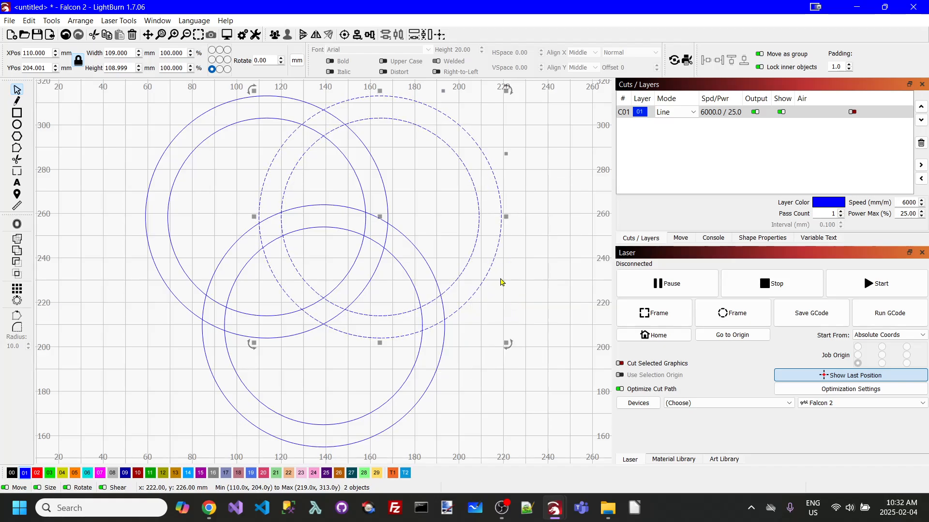
Ungroup the upper-left ring and the lower ring into individual circles.
{"action": "left_click", "coordinate": [287, 122]}
{"action": "right_click", "coordinate": [287, 121]}
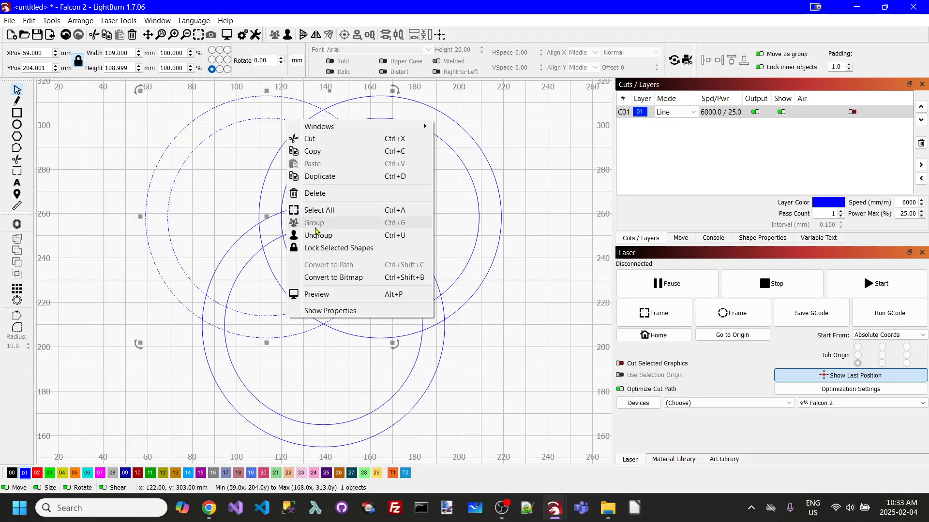
{"action": "left_click", "coordinate": [327, 236]}
{"action": "left_click", "coordinate": [406, 239]}
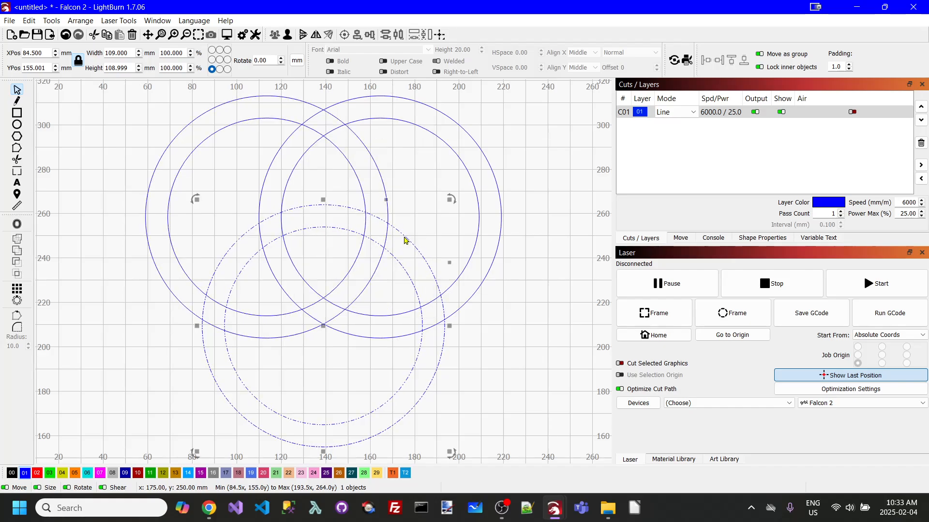
{"action": "right_click", "coordinate": [405, 238]}
{"action": "left_click", "coordinate": [439, 353]}
{"action": "left_click", "coordinate": [520, 195]}
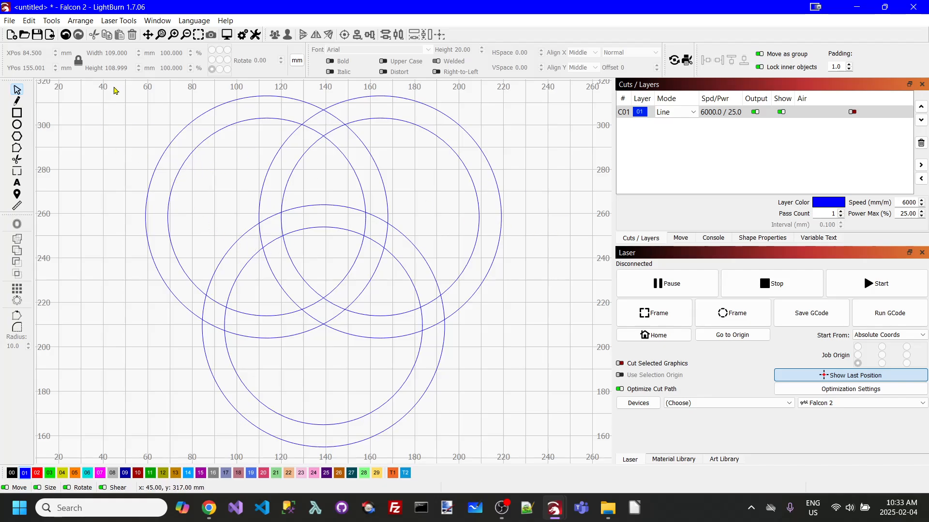
Trim away the circle segments inside each ring crossing, alternating over and under so the three rings interlock.
{"action": "left_click", "coordinate": [17, 163]}
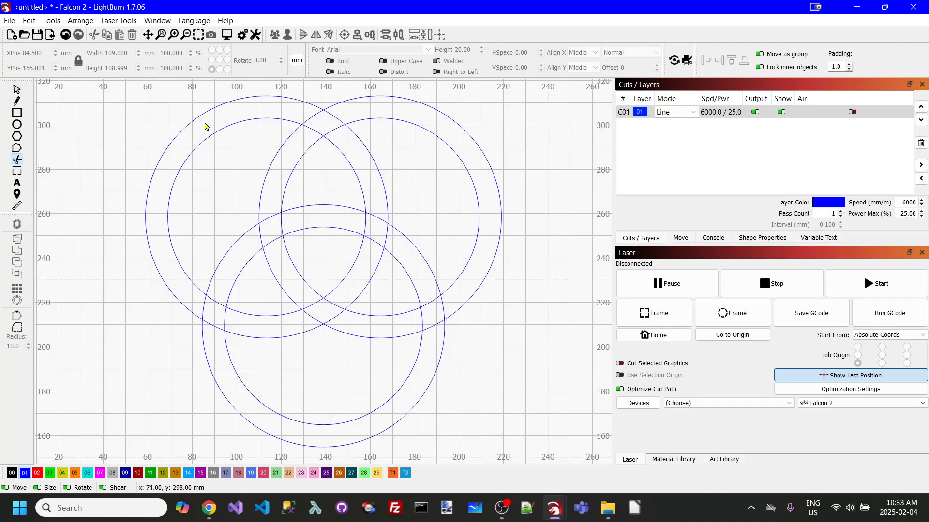
{"action": "left_click", "coordinate": [334, 131]}
{"action": "left_click", "coordinate": [387, 234]}
{"action": "left_click", "coordinate": [332, 306]}
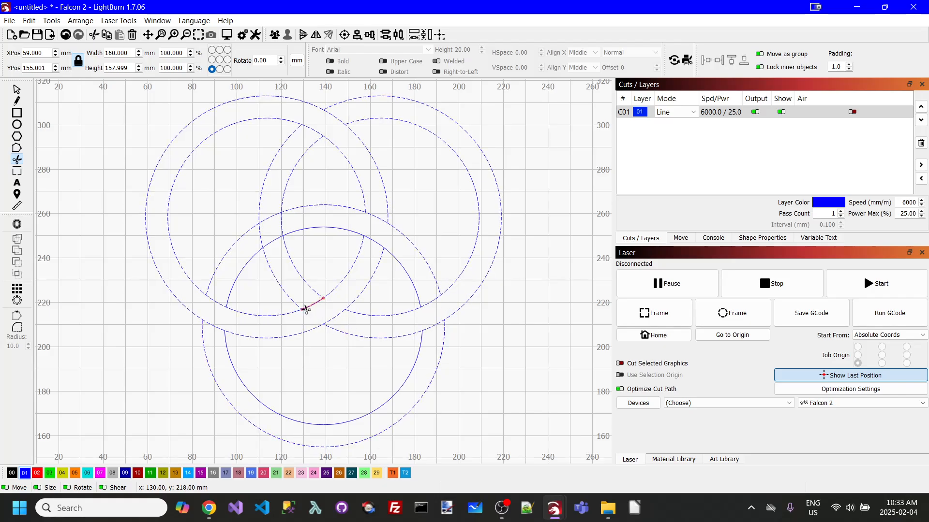
{"action": "left_click", "coordinate": [276, 241]}
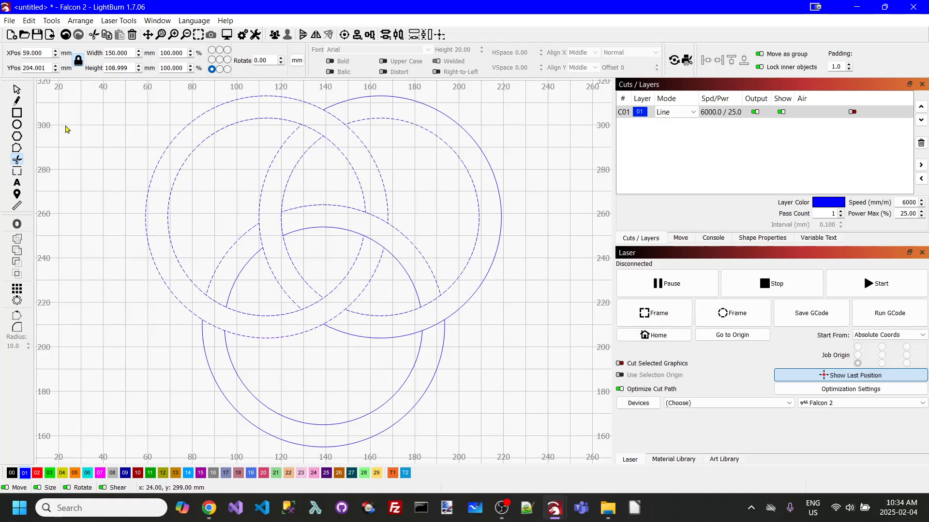
Select all open shapes in the drawing to check which ring outlines are not closed.
{"action": "left_click", "coordinate": [17, 90]}
{"action": "key", "text": "ctrl+a"}
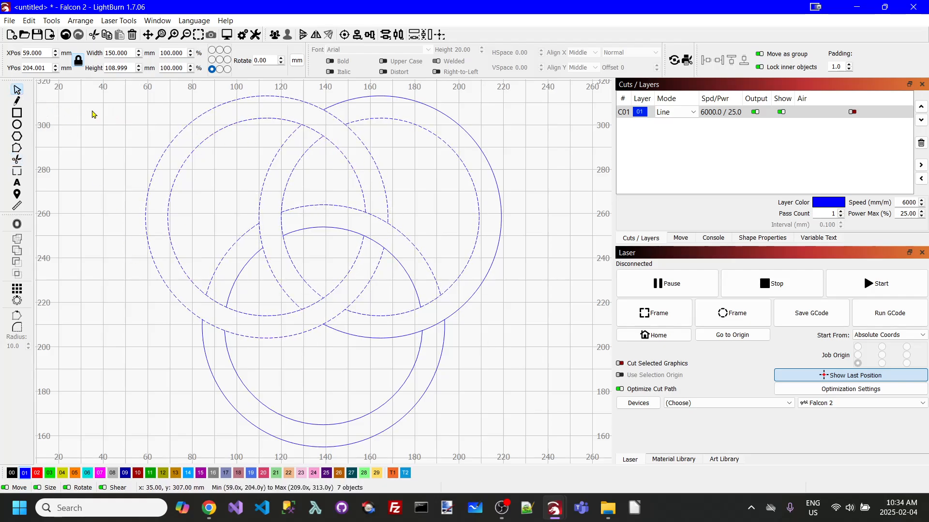
{"action": "left_click", "coordinate": [92, 115]}
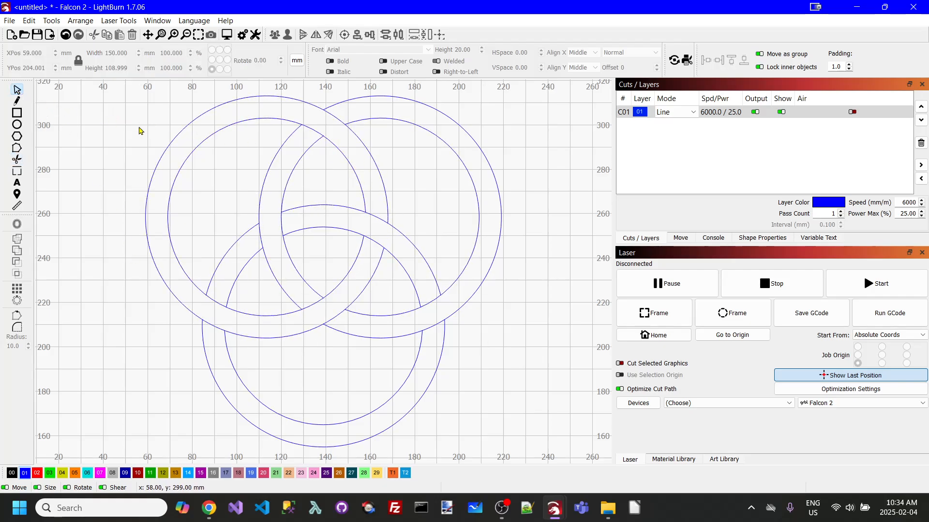
{"action": "left_click", "coordinate": [27, 24]}
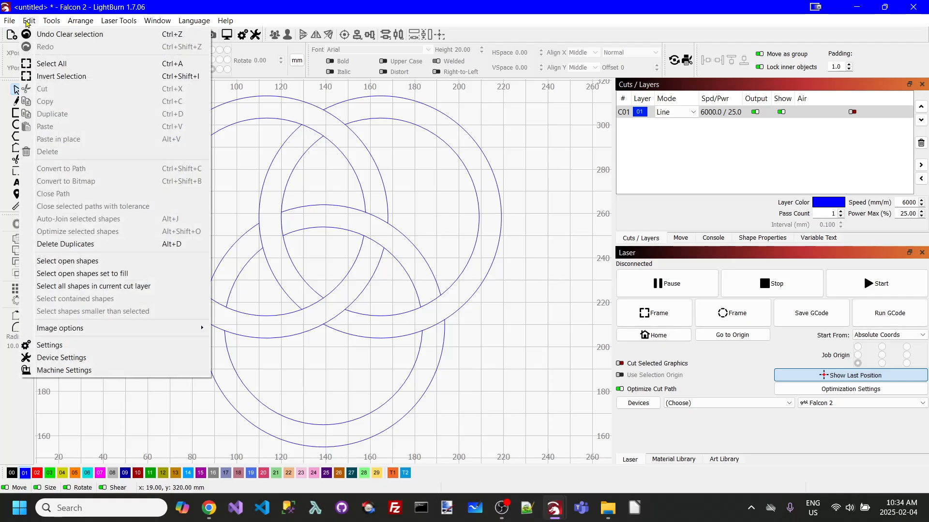
{"action": "left_click", "coordinate": [76, 274]}
{"action": "left_click", "coordinate": [27, 23]}
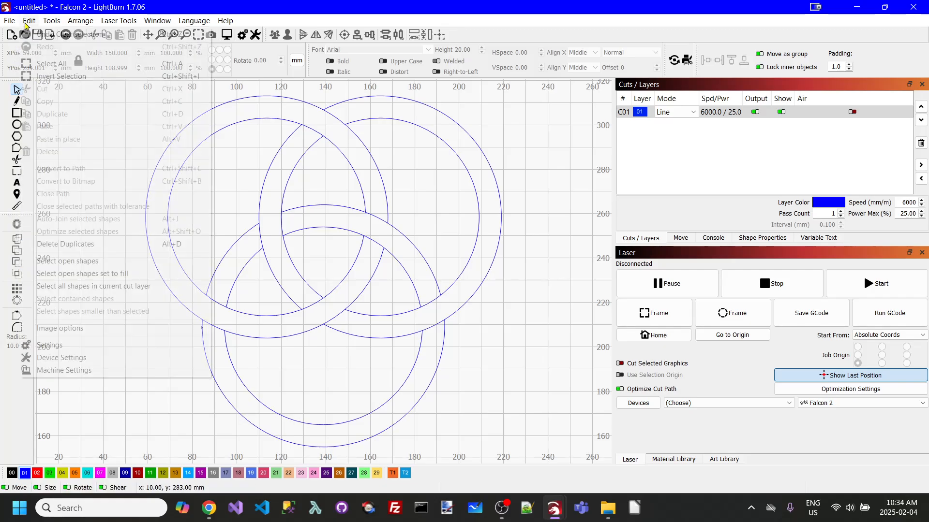
{"action": "left_click", "coordinate": [72, 261]}
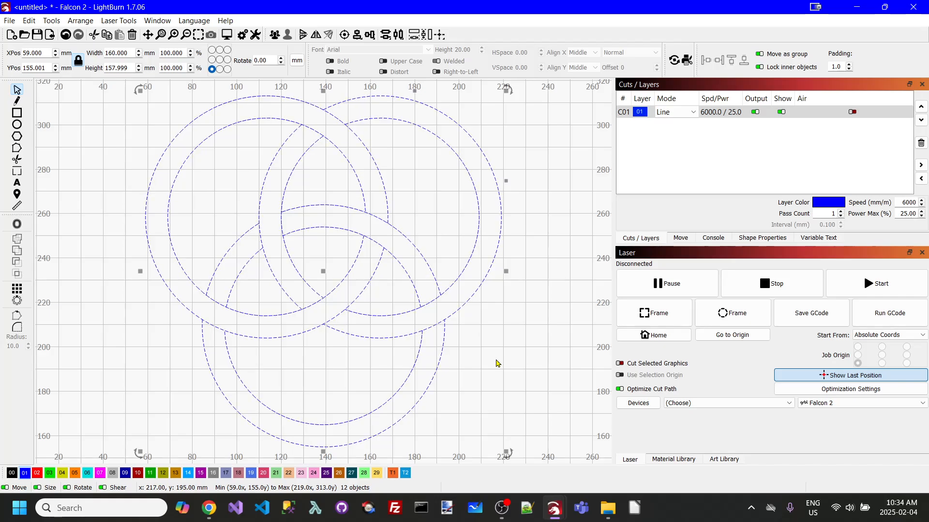
{"action": "left_click", "coordinate": [563, 219]}
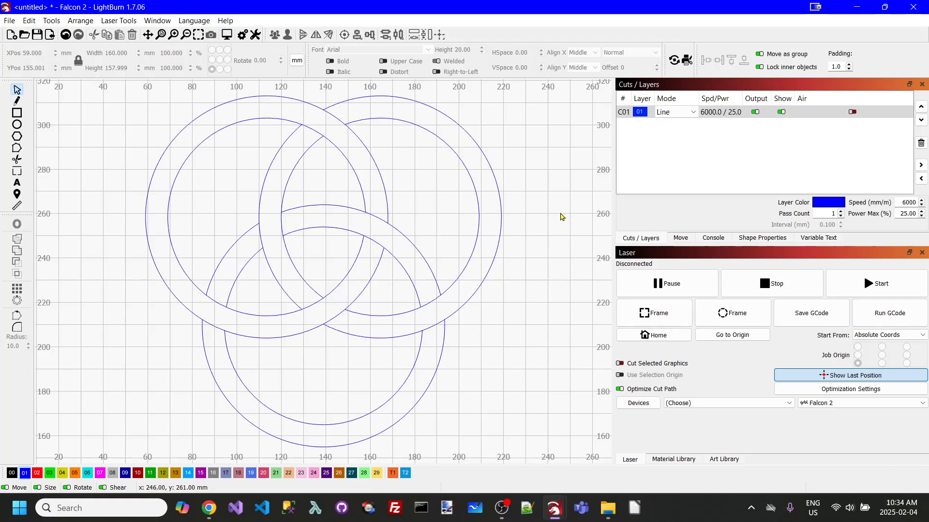
Try layer 01 in Fill mode and preview the job, continuing with the open shapes skipped.
{"action": "left_click", "coordinate": [697, 116]}
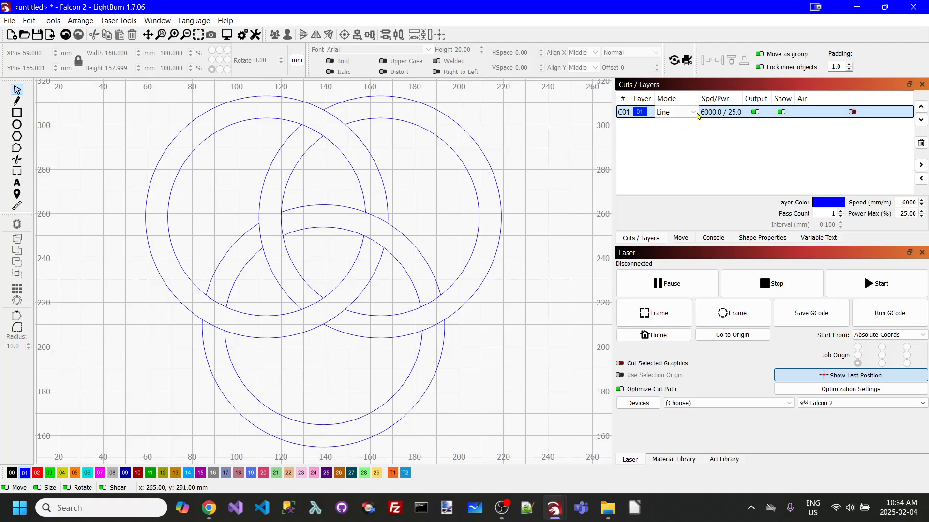
{"action": "left_click", "coordinate": [693, 112]}
{"action": "left_click", "coordinate": [678, 131]}
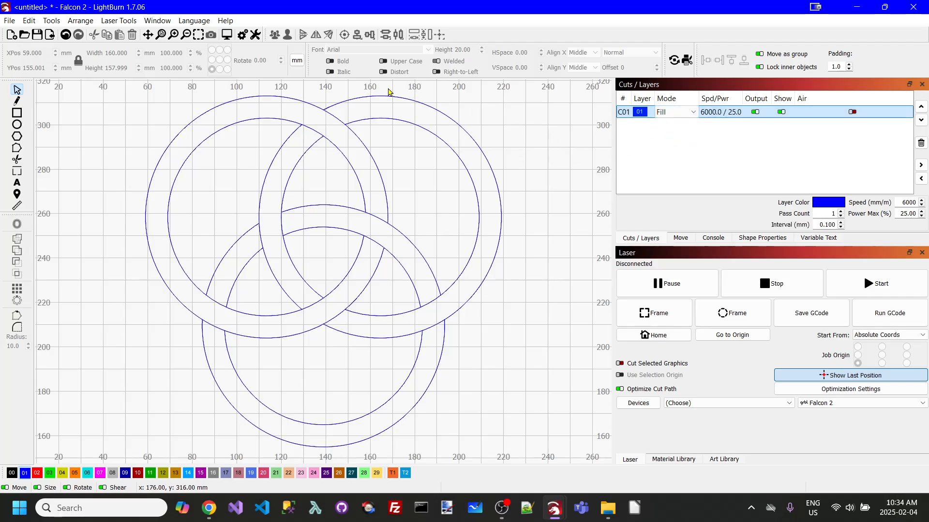
{"action": "left_click", "coordinate": [226, 35]}
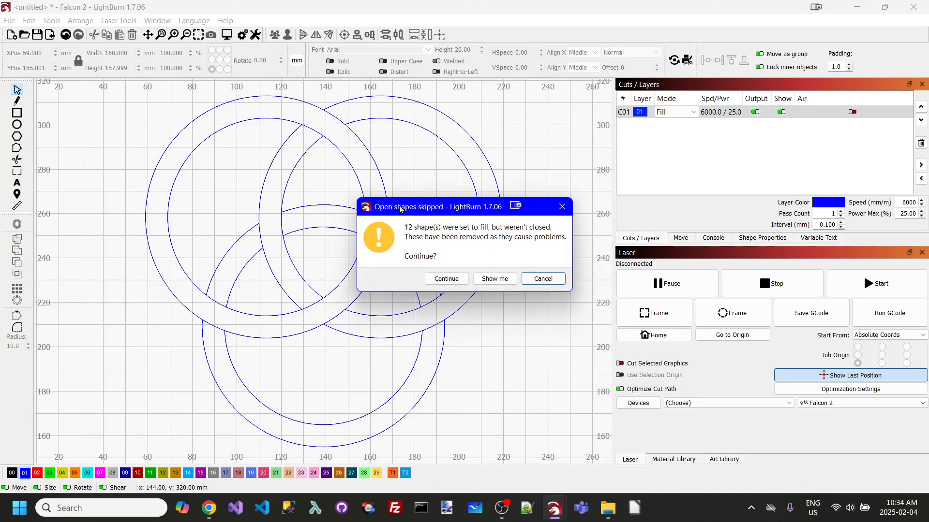
{"action": "left_click", "coordinate": [457, 283]}
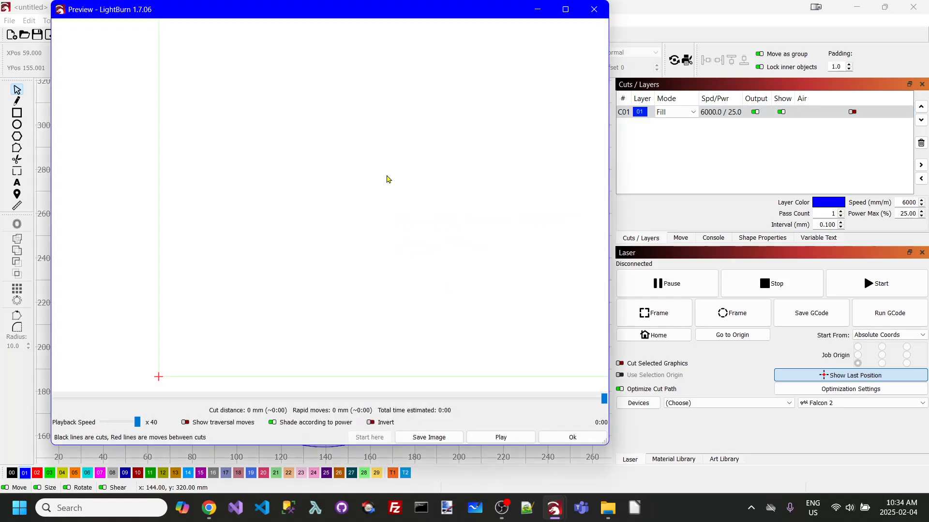
{"action": "left_click", "coordinate": [570, 436]}
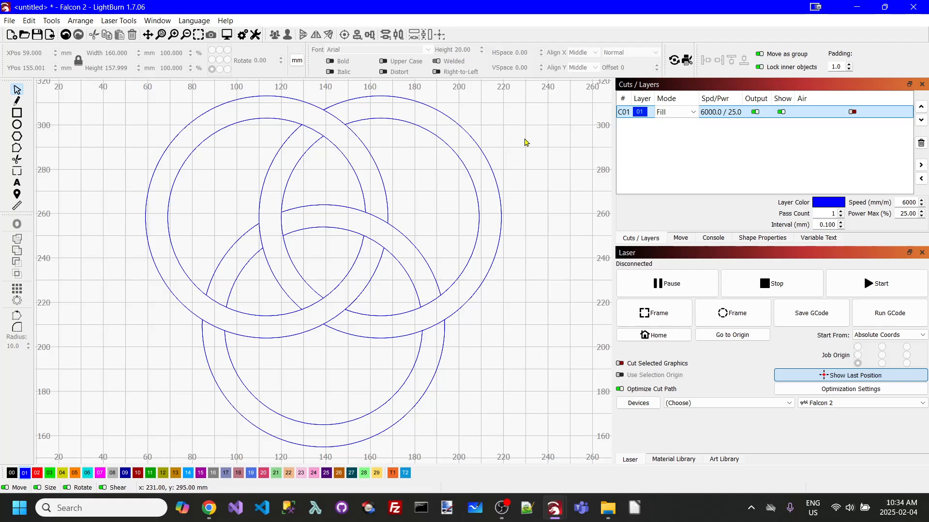
Group all the trimmed segments of the three rings into one object.
{"action": "scroll", "coordinate": [473, 145], "scroll_direction": "down", "scroll_amount": 2}
{"action": "left_click_drag", "start_coordinate": [262, 99], "coordinate": [522, 340]}
{"action": "right_click", "coordinate": [444, 260]}
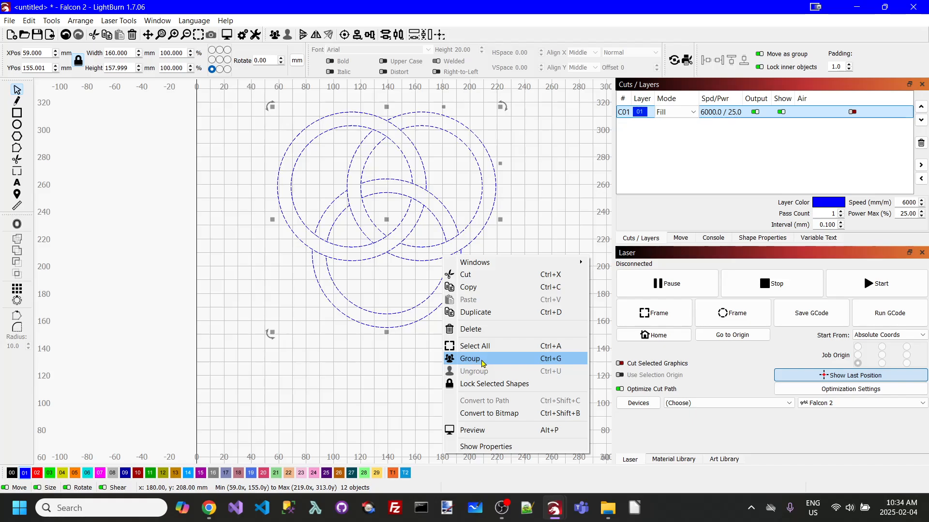
{"action": "left_click", "coordinate": [454, 358]}
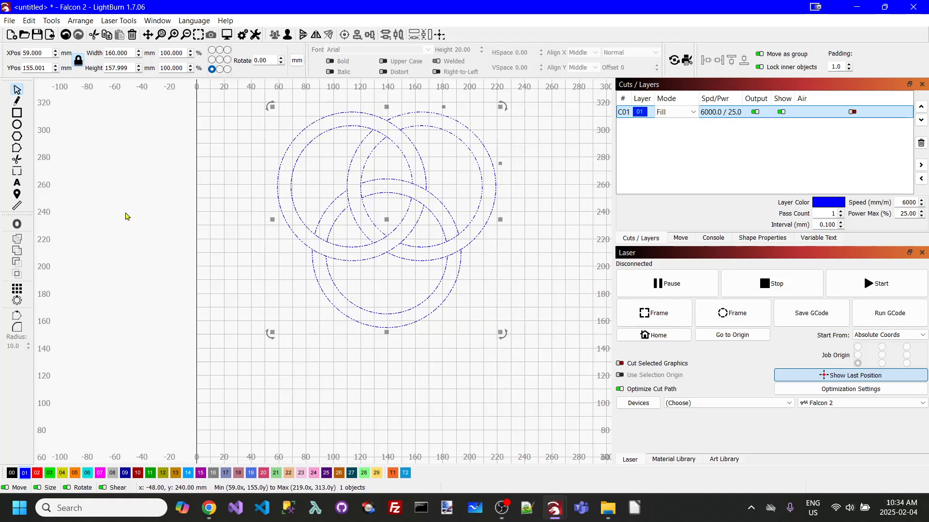
{"action": "left_click", "coordinate": [17, 225]}
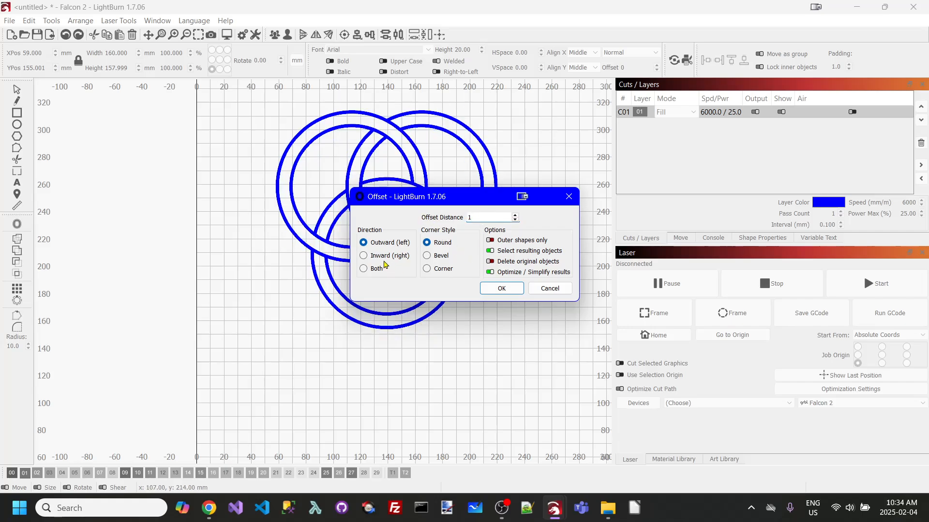
{"action": "left_click_drag", "start_coordinate": [479, 202], "coordinate": [520, 286]}
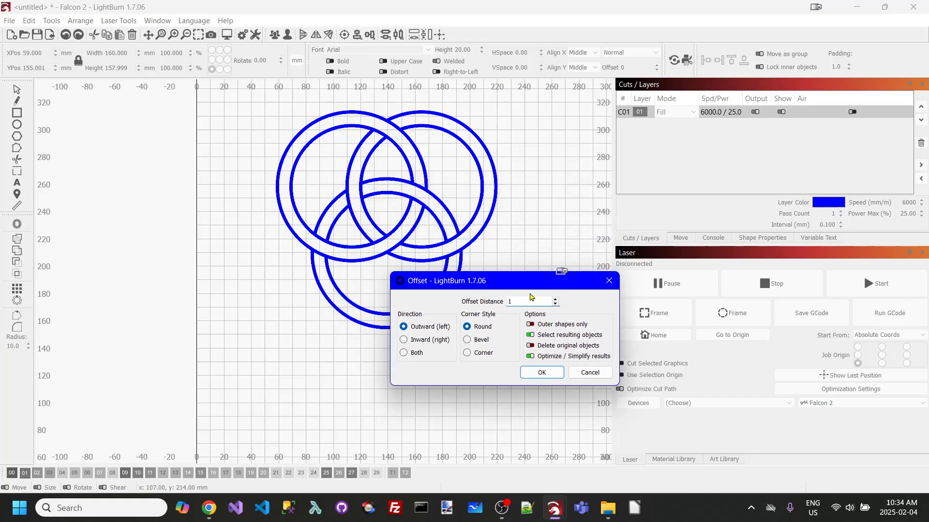
{"action": "left_click", "coordinate": [597, 376]}
Set layer 01 to Line mode and deselect the grouped rings.
{"action": "left_click", "coordinate": [678, 112]}
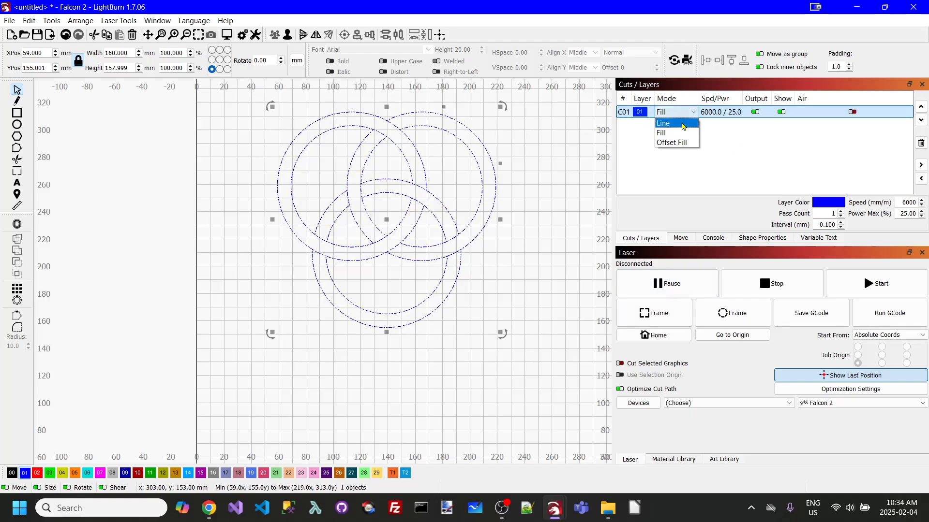
{"action": "left_click", "coordinate": [663, 123]}
{"action": "left_click", "coordinate": [503, 152]}
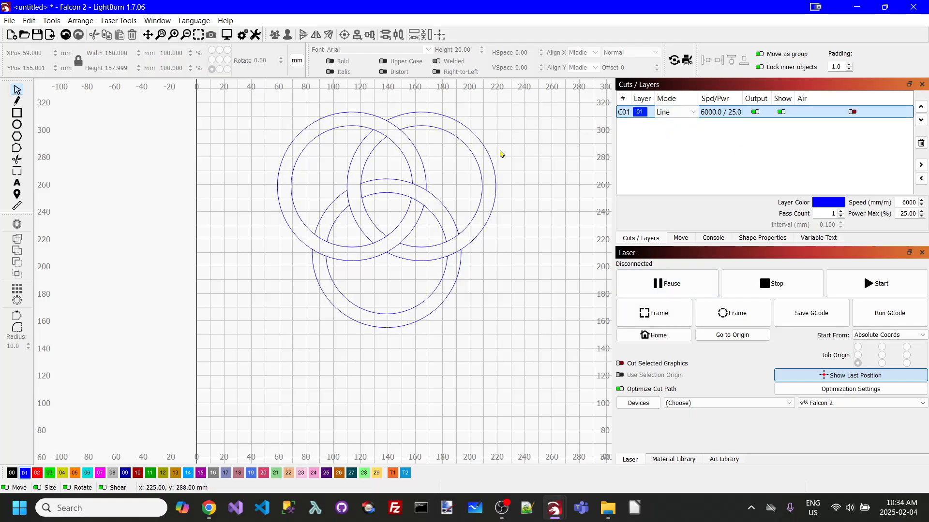
Offset the grouped rings outward by 1 mm with round corners, keeping the original objects.
{"action": "left_click", "coordinate": [488, 159]}
{"action": "scroll", "coordinate": [489, 157], "scroll_direction": "up", "scroll_amount": 4}
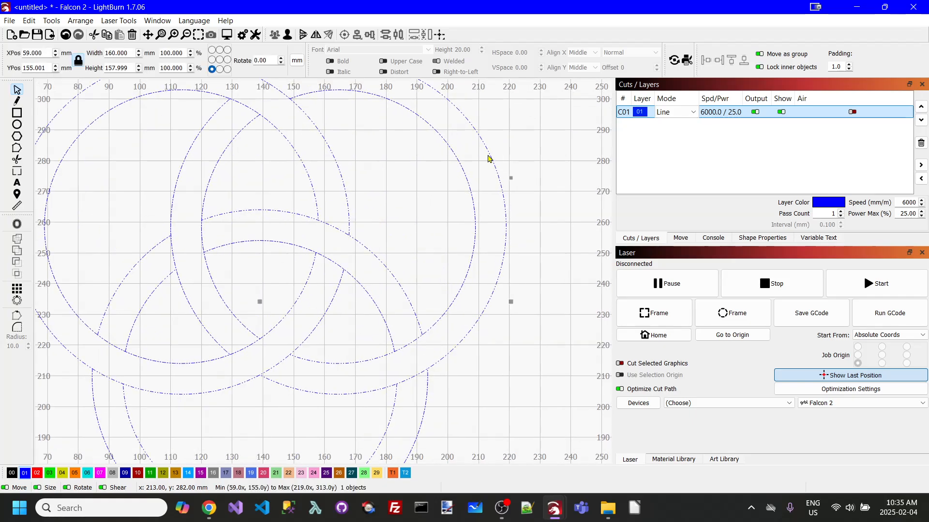
{"action": "scroll", "coordinate": [489, 153], "scroll_direction": "down", "scroll_amount": 3}
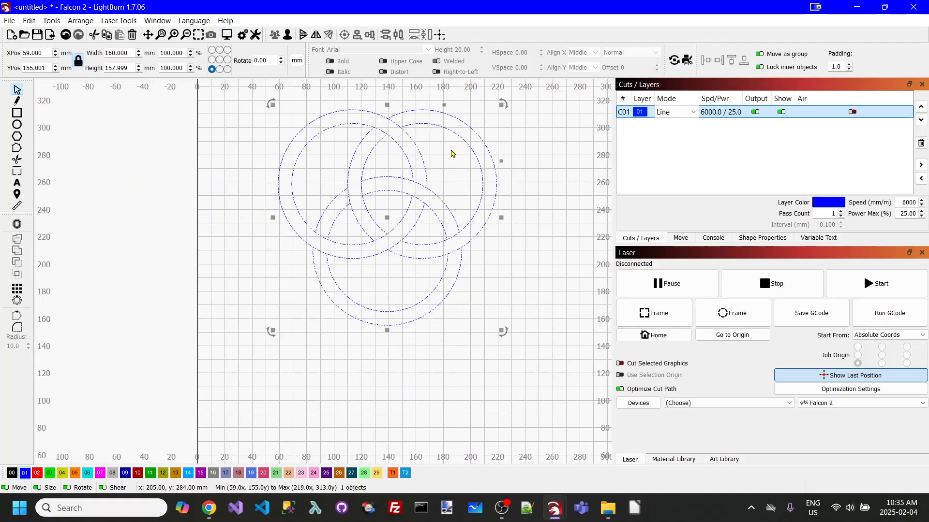
{"action": "left_click", "coordinate": [19, 224]}
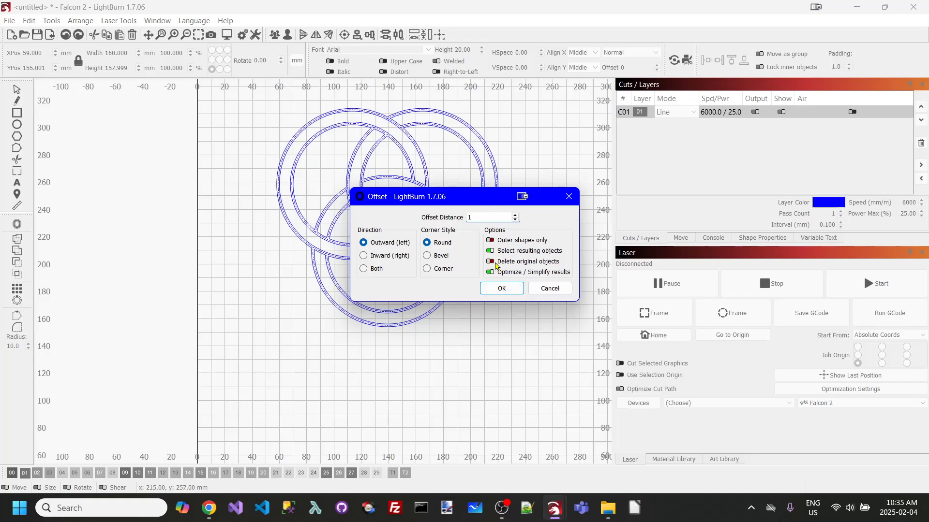
{"action": "left_click", "coordinate": [508, 289]}
Ungroup the offset outlines into individual closed shapes and clear the selection.
{"action": "scroll", "coordinate": [508, 171], "scroll_direction": "up", "scroll_amount": 5}
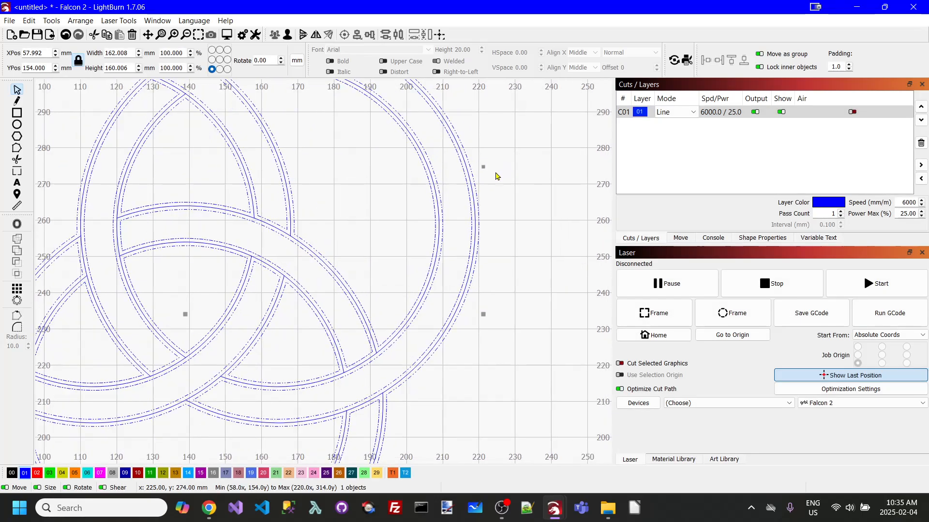
{"action": "right_click", "coordinate": [477, 197]}
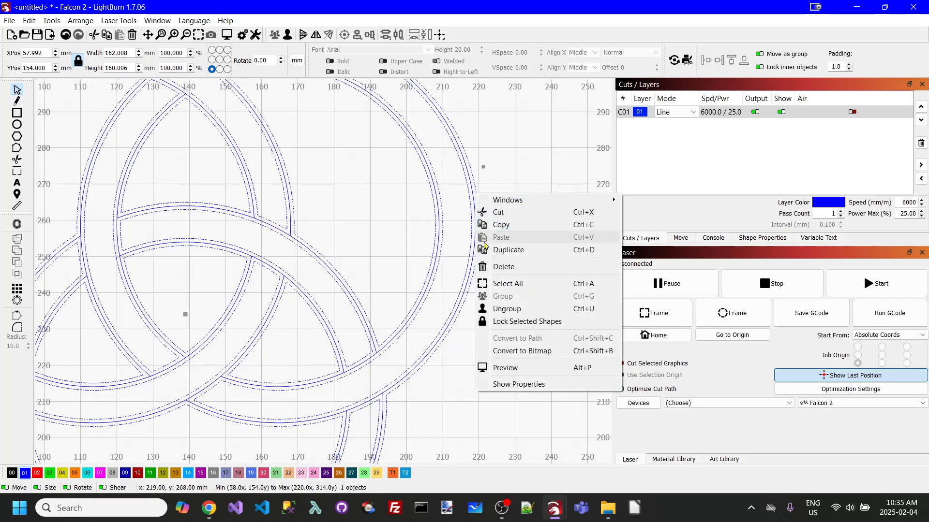
{"action": "left_click", "coordinate": [513, 309]}
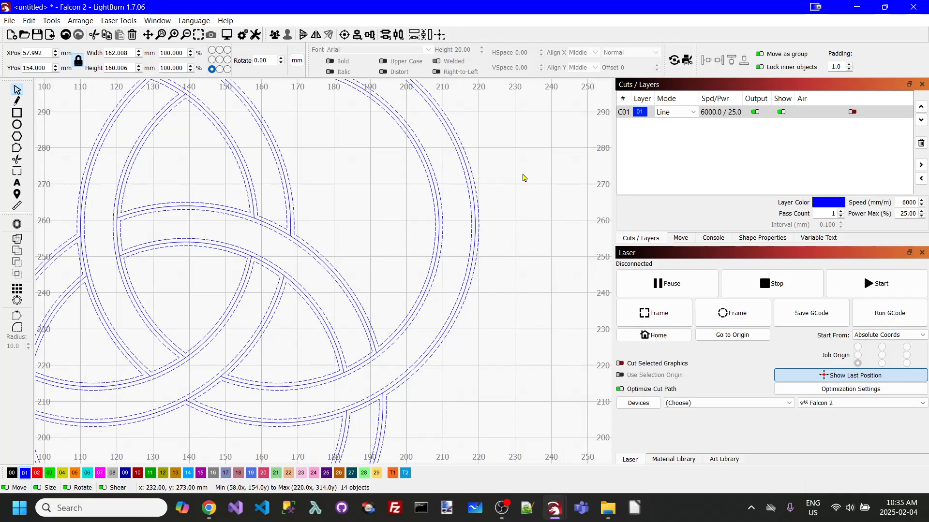
{"action": "left_click", "coordinate": [524, 175]}
{"action": "scroll", "coordinate": [524, 167], "scroll_direction": "down", "scroll_amount": 1}
{"action": "scroll", "coordinate": [523, 166], "scroll_direction": "down", "scroll_amount": 1}
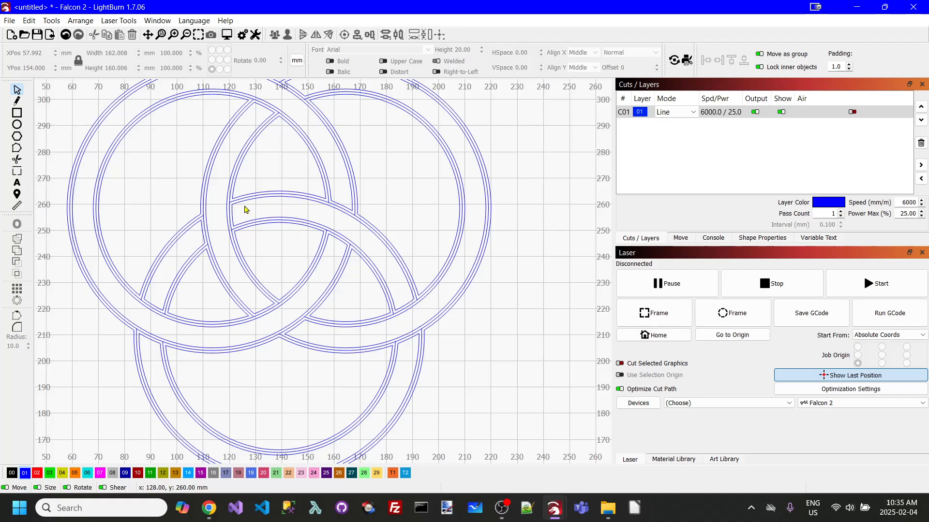
Assign the closed band shapes inside the two upper rings, including the upper-right ring's inner section, to the red Fill layer 02.
{"action": "left_click", "coordinate": [455, 160]}
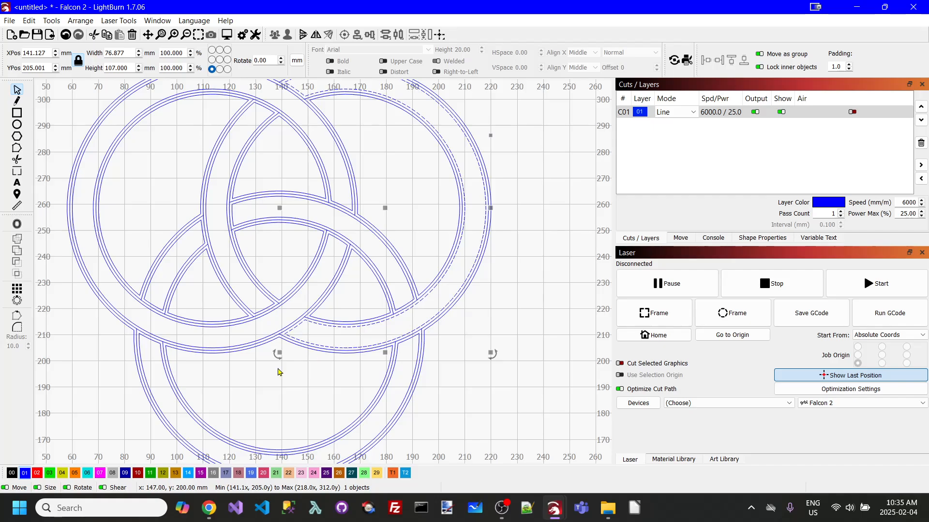
{"action": "left_click", "coordinate": [37, 474]}
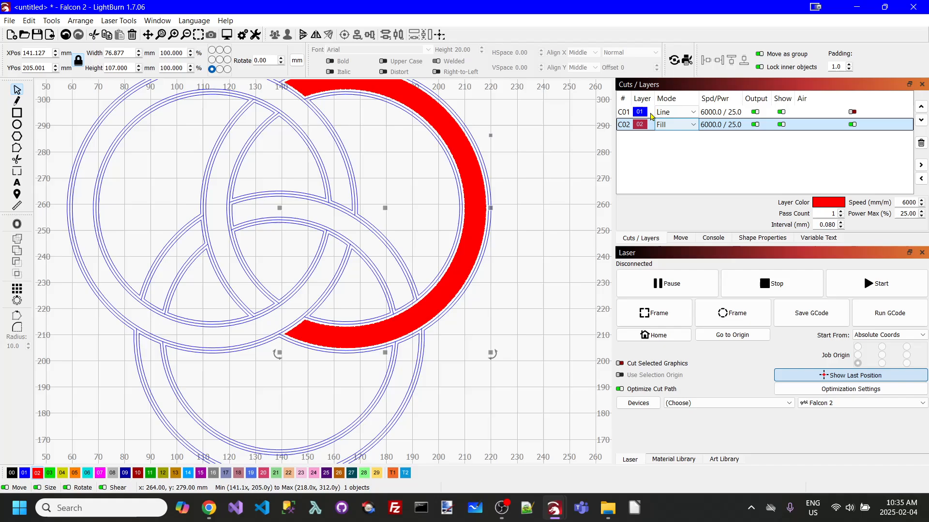
{"action": "left_click", "coordinate": [332, 136]}
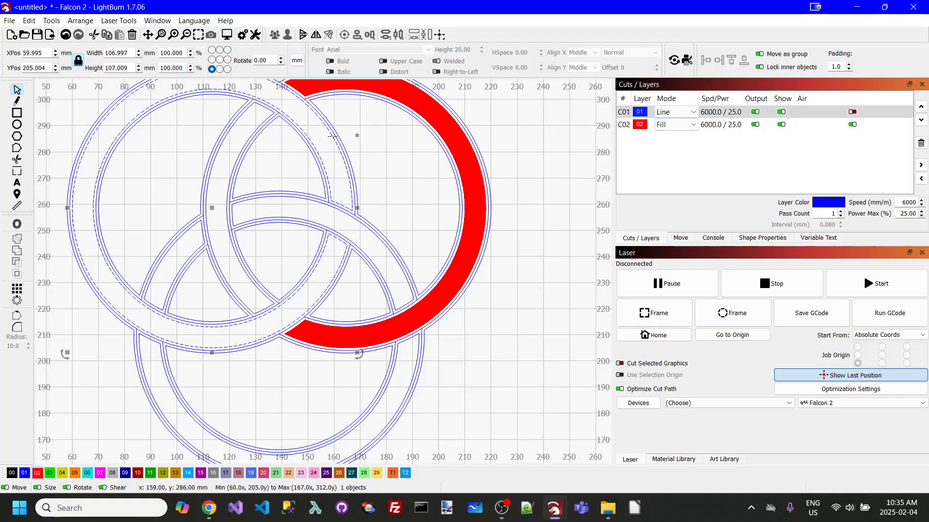
{"action": "left_click", "coordinate": [37, 473]}
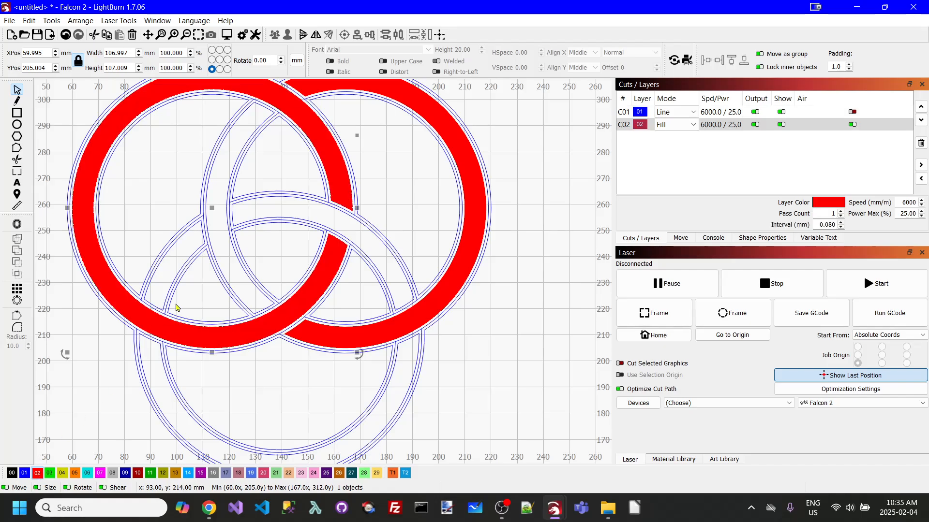
{"action": "left_click", "coordinate": [257, 133]}
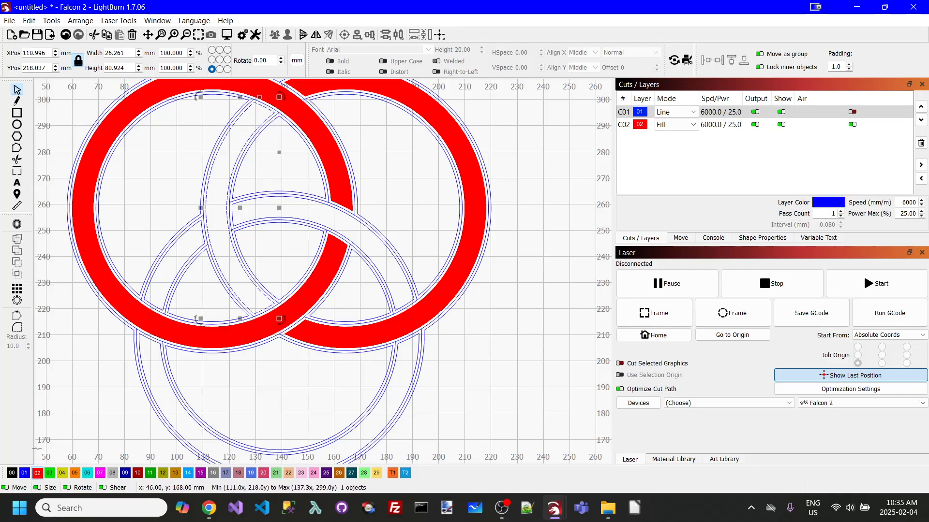
{"action": "left_click", "coordinate": [38, 473]}
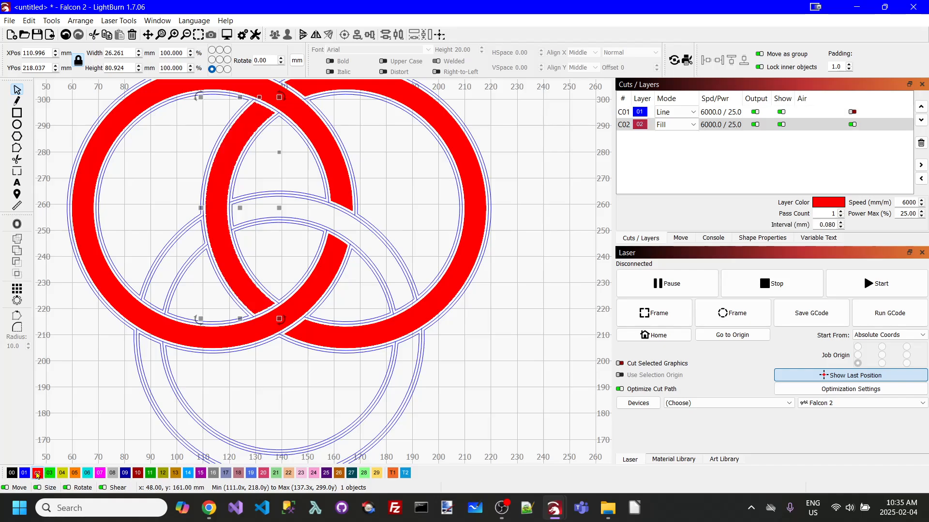
Assign the lower ring's three closed band sections, the upper arc, left piece and bottom arc, to the red Fill layer 02.
{"action": "left_click", "coordinate": [263, 201]}
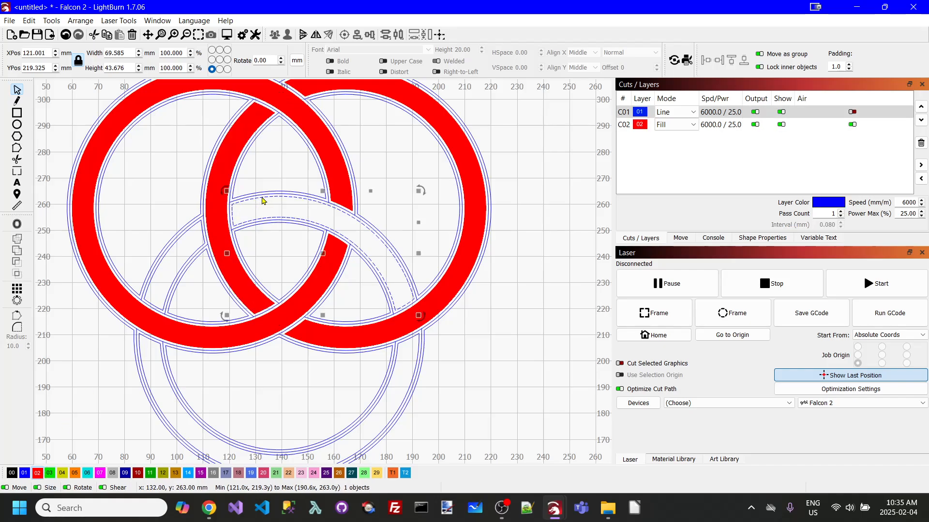
{"action": "left_click", "coordinate": [37, 473]}
{"action": "left_click", "coordinate": [190, 261]}
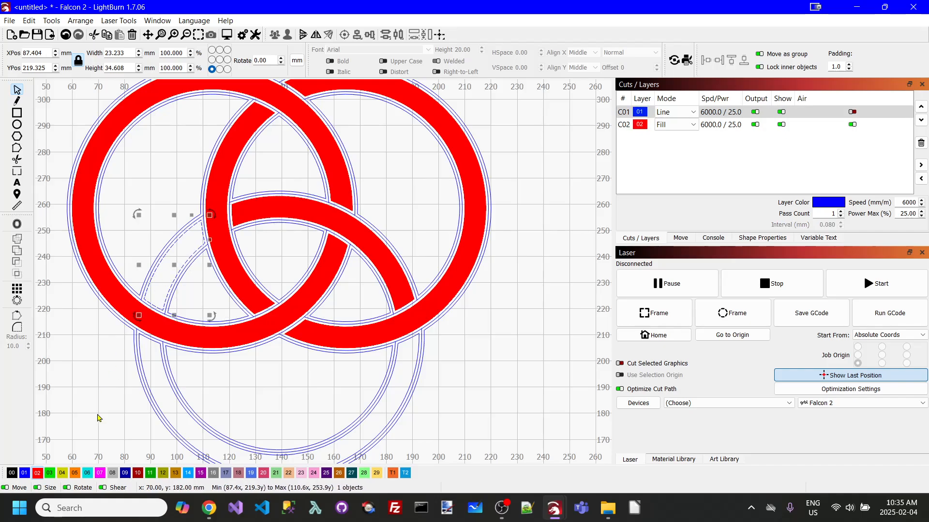
{"action": "left_click", "coordinate": [37, 473]}
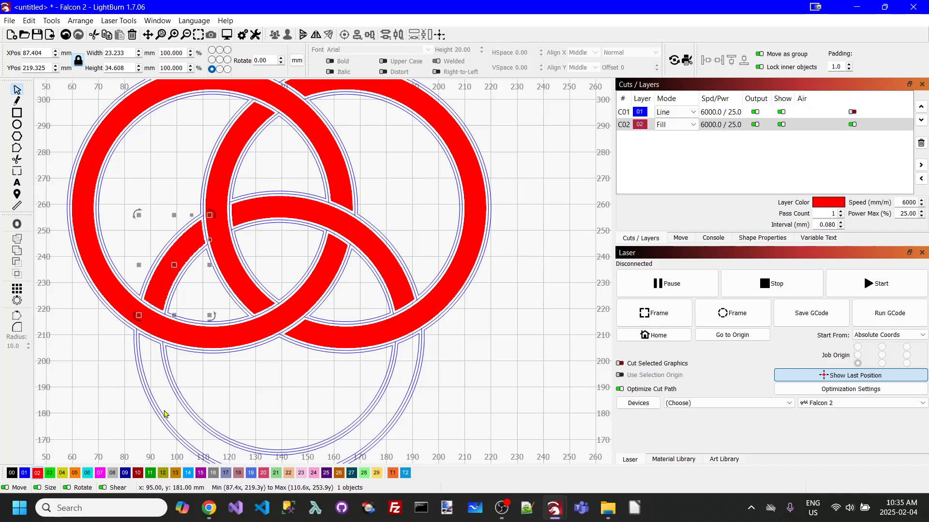
{"action": "left_click", "coordinate": [162, 417]}
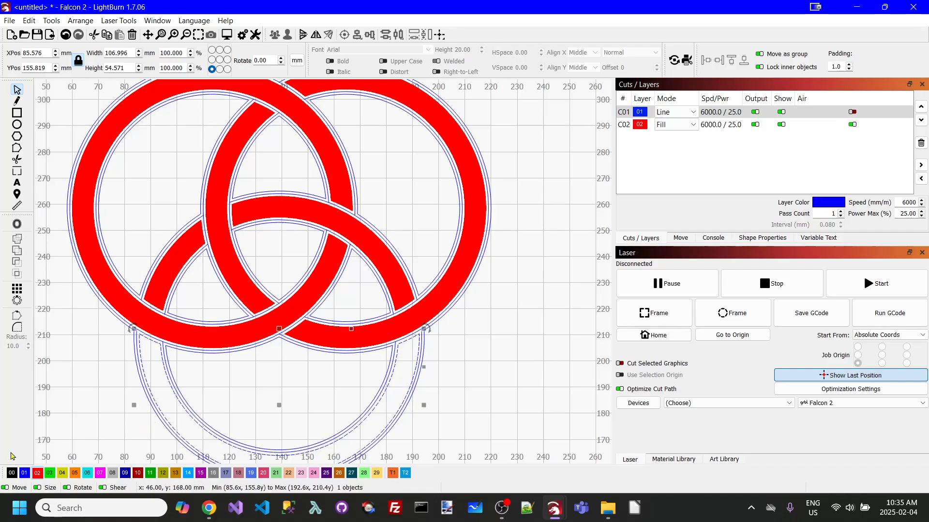
{"action": "left_click", "coordinate": [36, 473]}
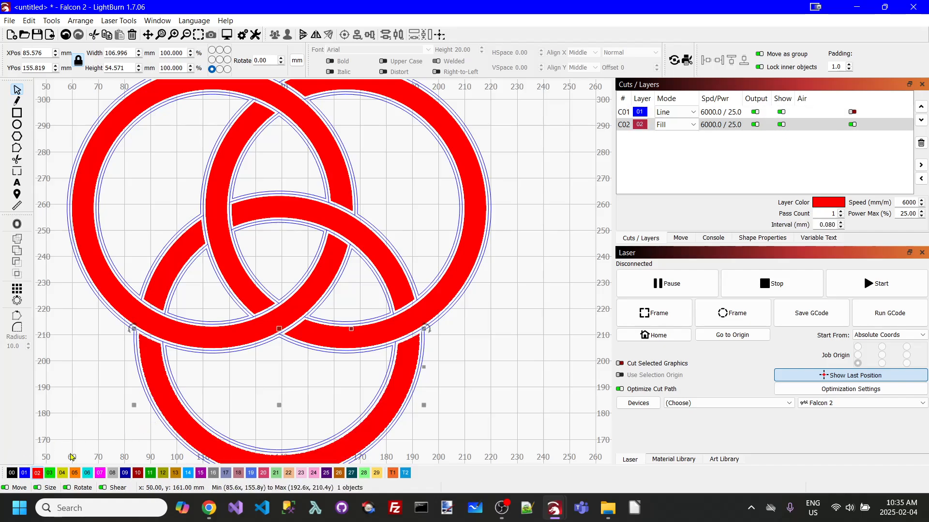
Hide the blue Line layer 01 and compare the filled rings with the example designs in the other LightBurn window.
{"action": "left_click", "coordinate": [781, 112]}
{"action": "scroll", "coordinate": [556, 145], "scroll_direction": "down", "scroll_amount": 3}
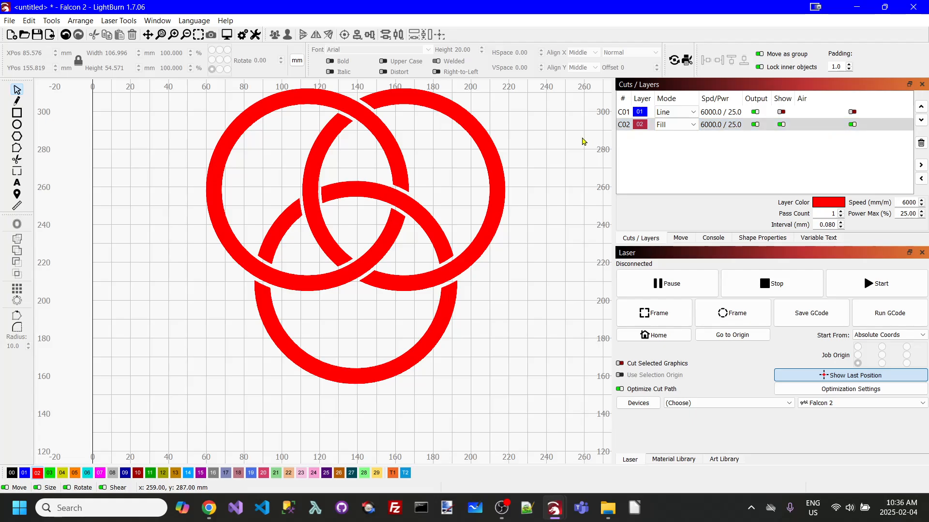
{"action": "mouse_move", "coordinate": [545, 513]}
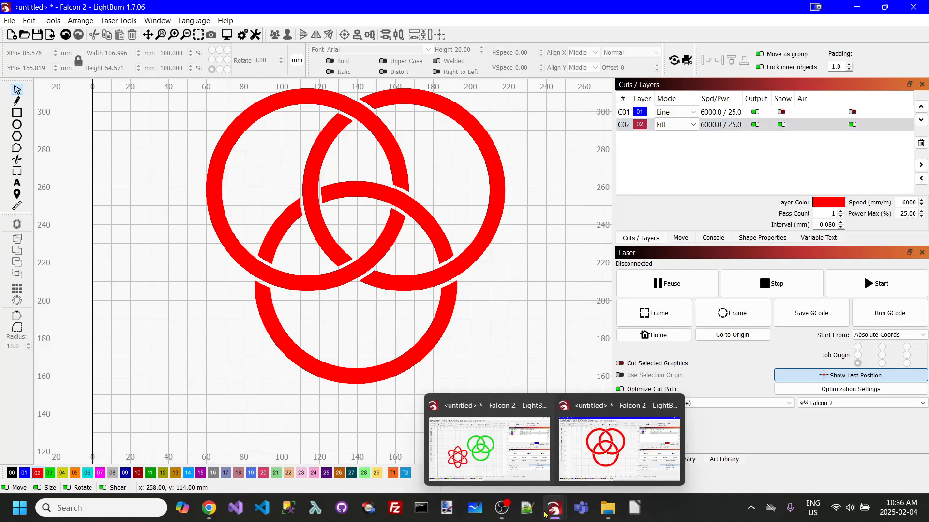
{"action": "left_click", "coordinate": [489, 448]}
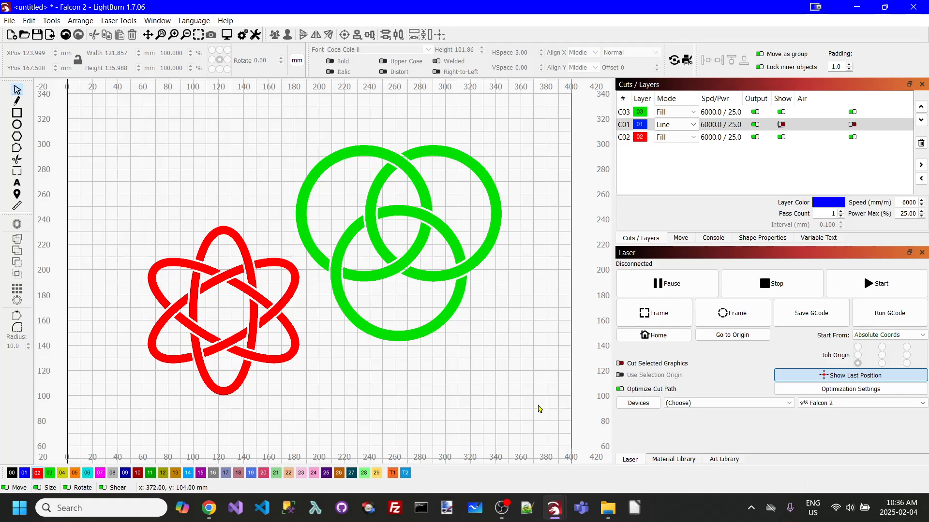
{"action": "mouse_move", "coordinate": [561, 507]}
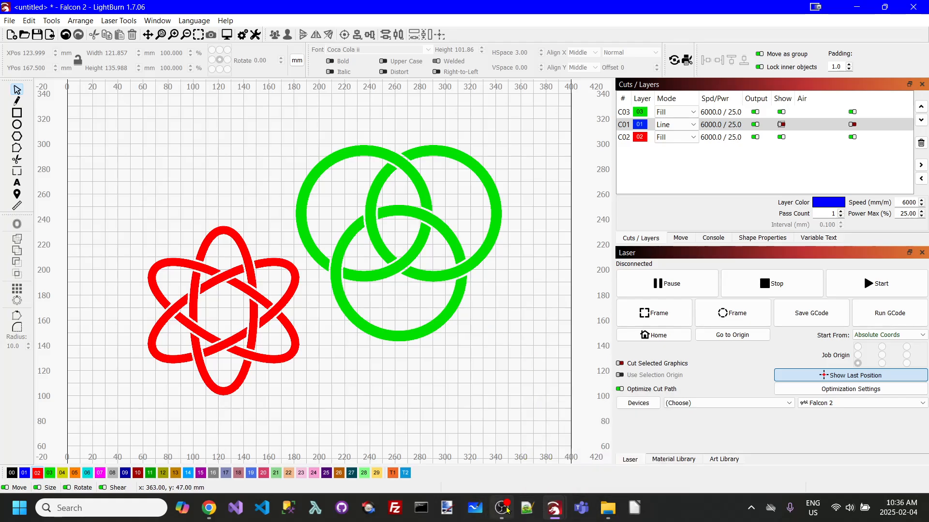
{"action": "left_click", "coordinate": [621, 435]}
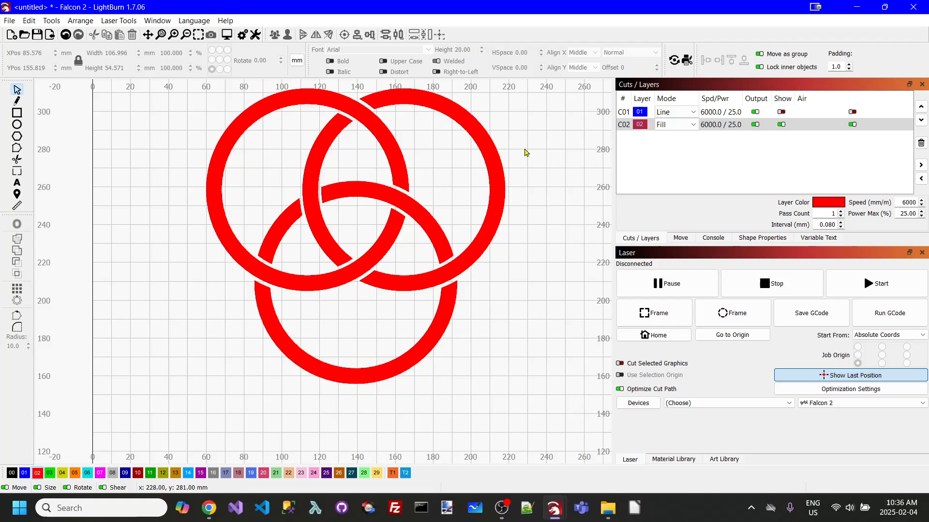
Assign all the red filled bands of the three-ring design to the green layer 03 and clear the selection.
{"action": "scroll", "coordinate": [502, 145], "scroll_direction": "down", "scroll_amount": 2}
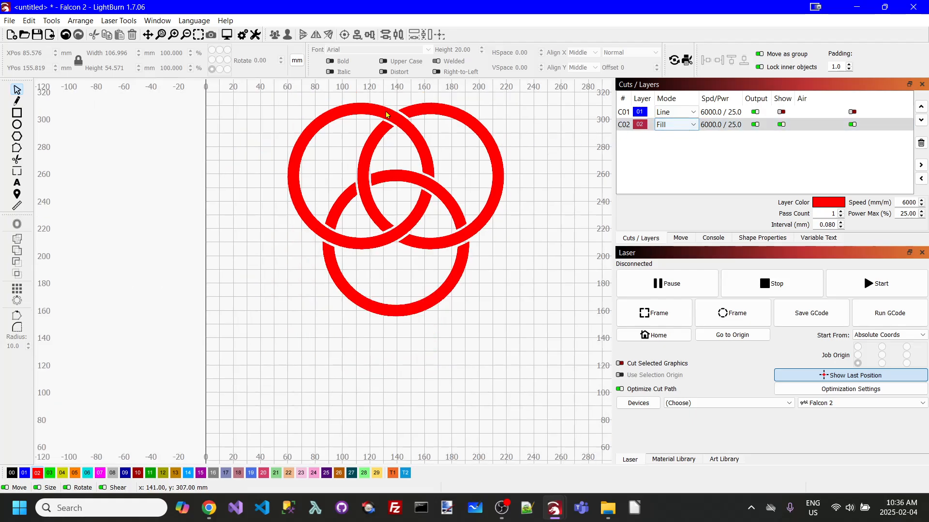
{"action": "scroll", "coordinate": [316, 112], "scroll_direction": "down", "scroll_amount": 1}
{"action": "scroll", "coordinate": [316, 113], "scroll_direction": "down", "scroll_amount": 1}
{"action": "left_click_drag", "start_coordinate": [278, 89], "coordinate": [486, 299]}
{"action": "left_click", "coordinate": [50, 473]}
{"action": "left_click", "coordinate": [528, 158]}
Move the green three-ring design into the upper-left corner of the work area, clear of the hidden outlines.
{"action": "scroll", "coordinate": [494, 131], "scroll_direction": "down", "scroll_amount": 2}
{"action": "left_click_drag", "start_coordinate": [359, 107], "coordinate": [489, 220]}
{"action": "mouse_move", "coordinate": [400, 164]}
{"action": "left_mouse_down"}
{"action": "mouse_move", "coordinate": [276, 159]}
{"action": "mouse_move", "coordinate": [399, 157]}
{"action": "left_mouse_up"}
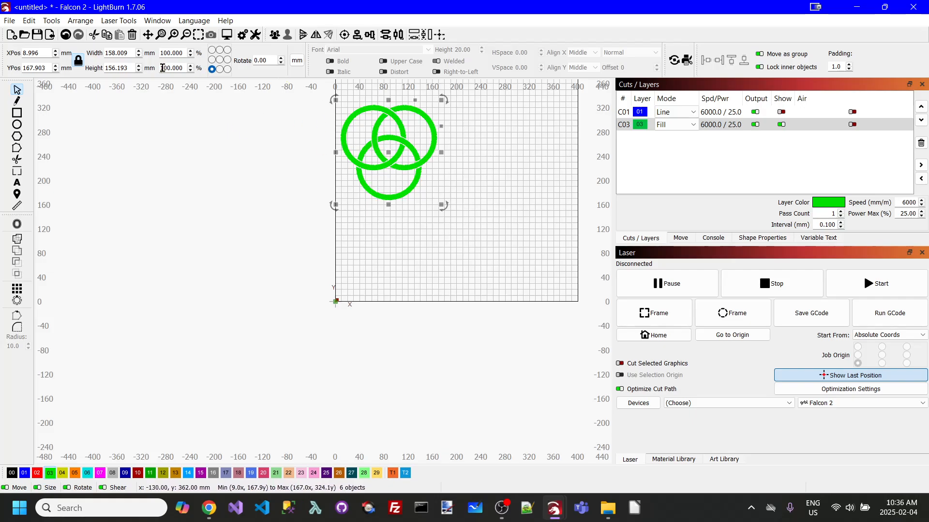
{"action": "left_click", "coordinate": [148, 34]}
{"action": "left_click_drag", "start_coordinate": [457, 175], "coordinate": [445, 293]}
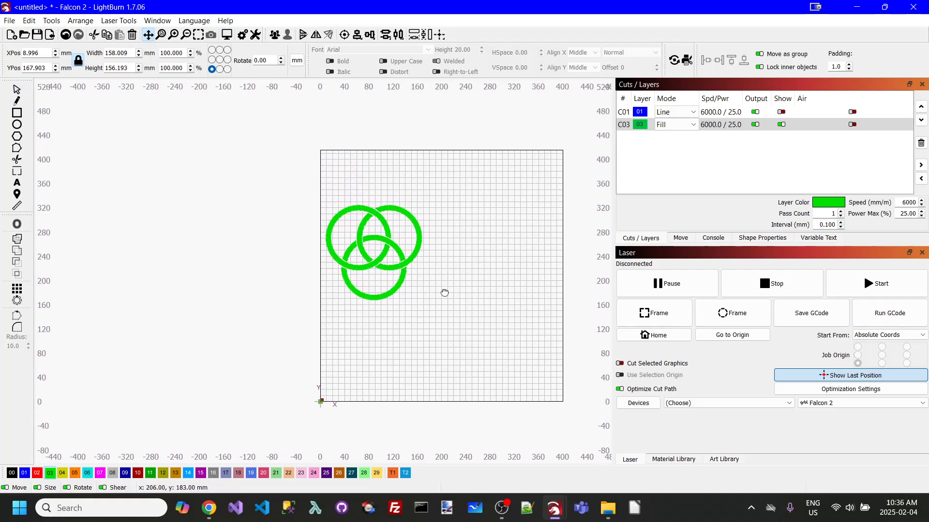
{"action": "left_click", "coordinate": [16, 89]}
{"action": "left_click_drag", "start_coordinate": [374, 261], "coordinate": [374, 218]}
{"action": "left_click", "coordinate": [495, 237]}
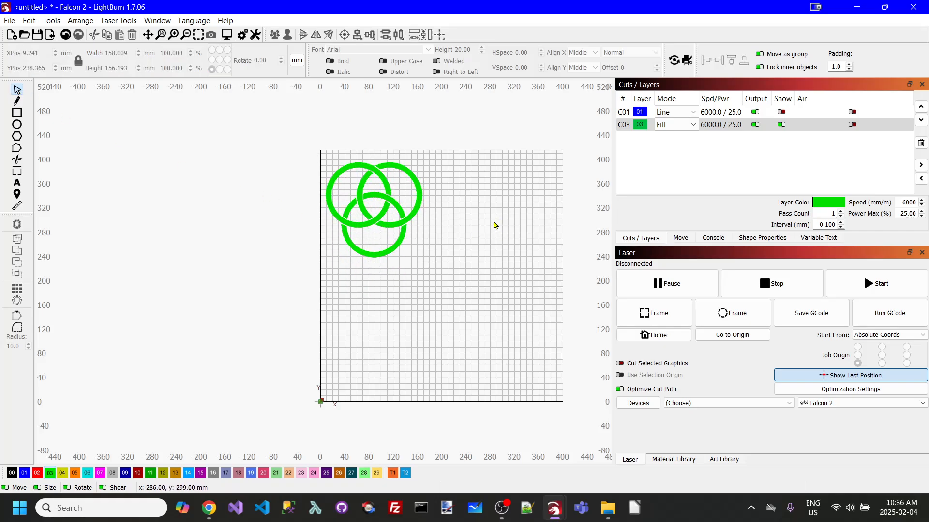
Show the blue Line layer 01 again and delete it together with all its outlines.
{"action": "left_click", "coordinate": [781, 112]}
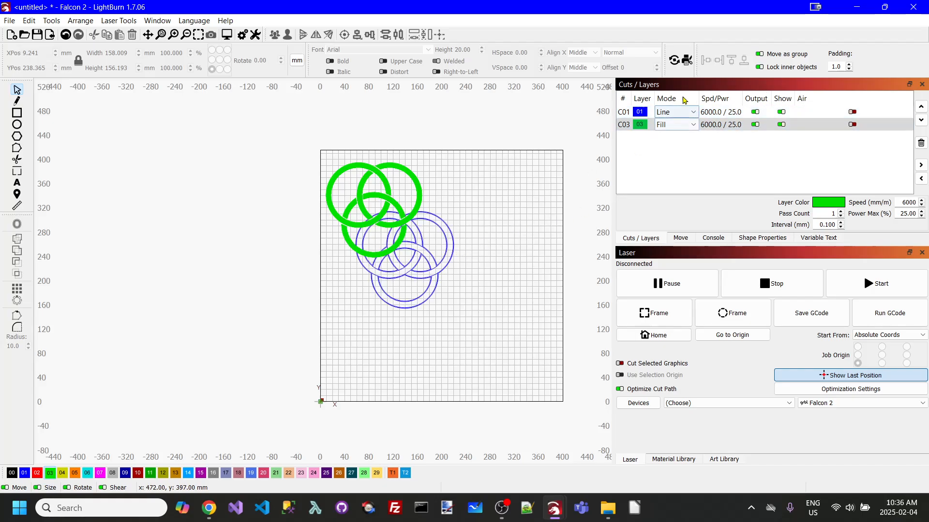
{"action": "left_click", "coordinate": [627, 112]}
{"action": "left_click", "coordinate": [922, 144]}
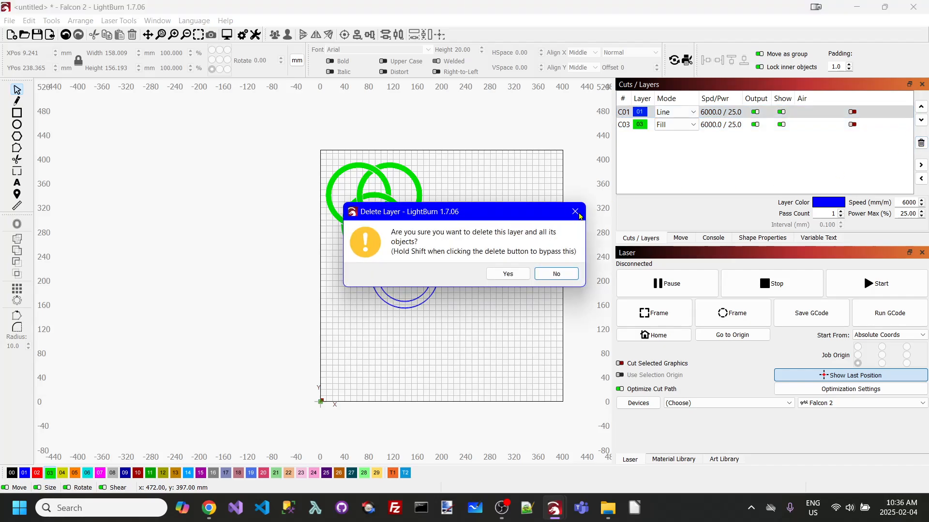
{"action": "left_click", "coordinate": [508, 272]}
Draw a tall ellipse about 38 mm wide and 115 mm high on blue layer 01, in the free area below the green rings.
{"action": "scroll", "coordinate": [492, 264], "scroll_direction": "up", "scroll_amount": 5}
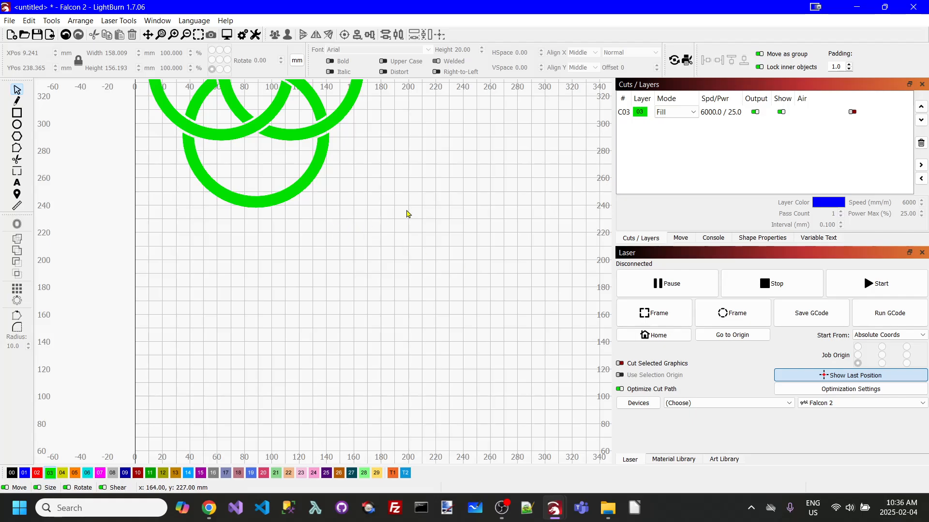
{"action": "left_click", "coordinate": [24, 475]}
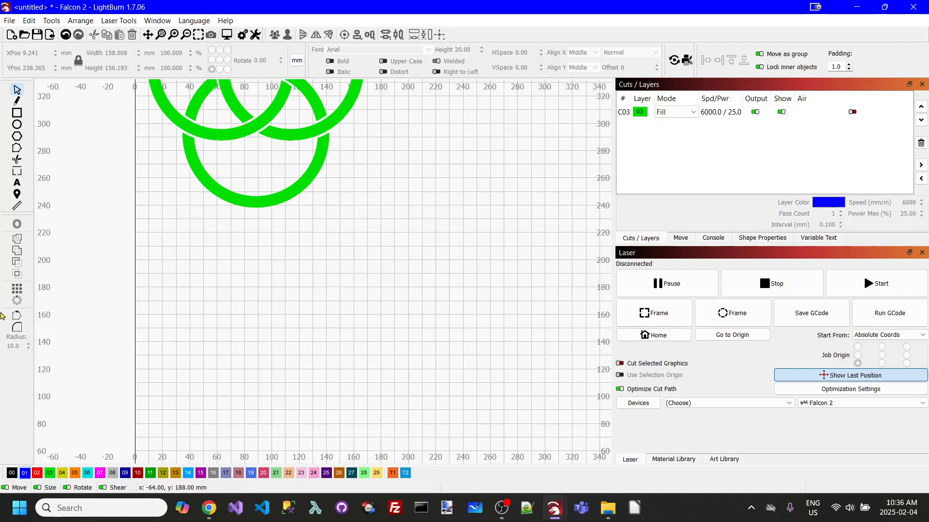
{"action": "left_click", "coordinate": [16, 124]}
{"action": "scroll", "coordinate": [428, 259], "scroll_direction": "down", "scroll_amount": 1}
{"action": "left_click_drag", "start_coordinate": [418, 237], "coordinate": [460, 353]}
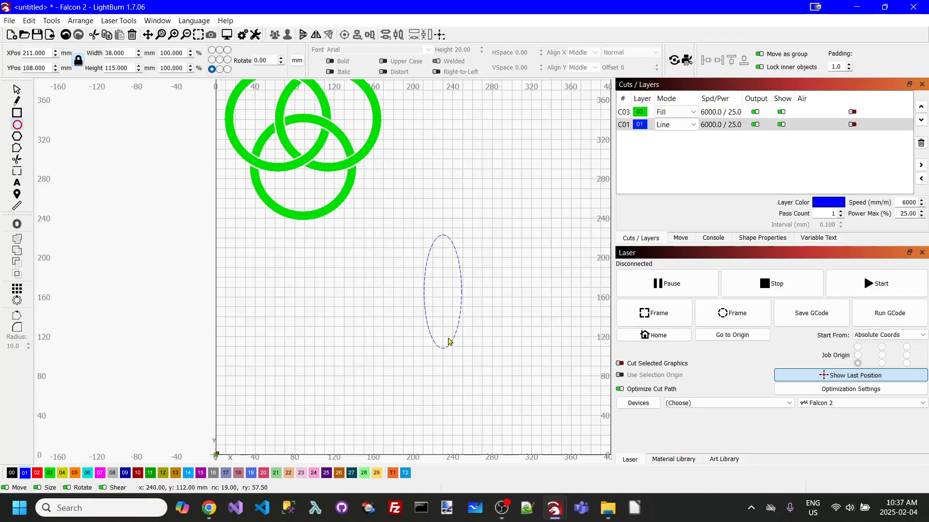
Unlock the aspect ratio and set the ellipse's width to 40 mm and height to 120 mm.
{"action": "double_click", "coordinate": [129, 53]}
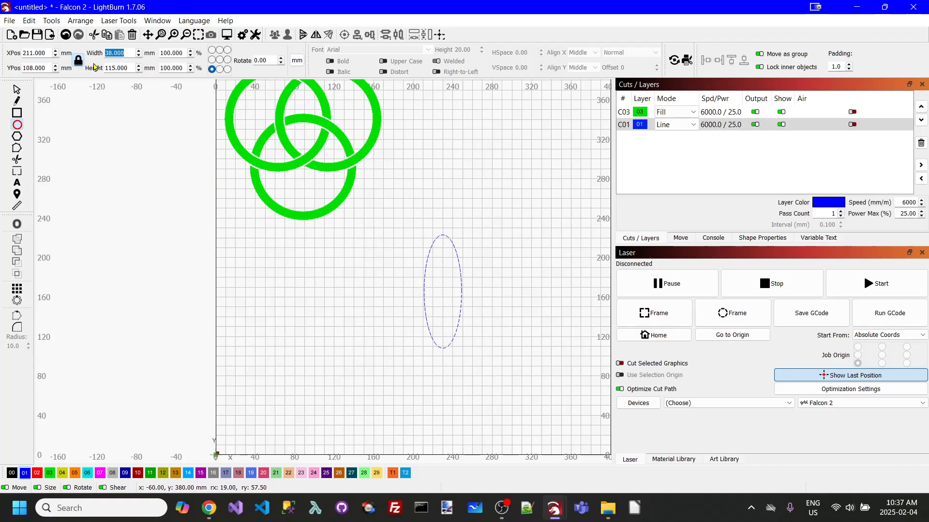
{"action": "type", "text": "40"}
{"action": "key", "text": "Return"}
{"action": "left_click", "coordinate": [79, 61]}
{"action": "key", "text": "ctrl+a"}
{"action": "type", "text": "4"}
{"action": "key", "text": "Tab"}
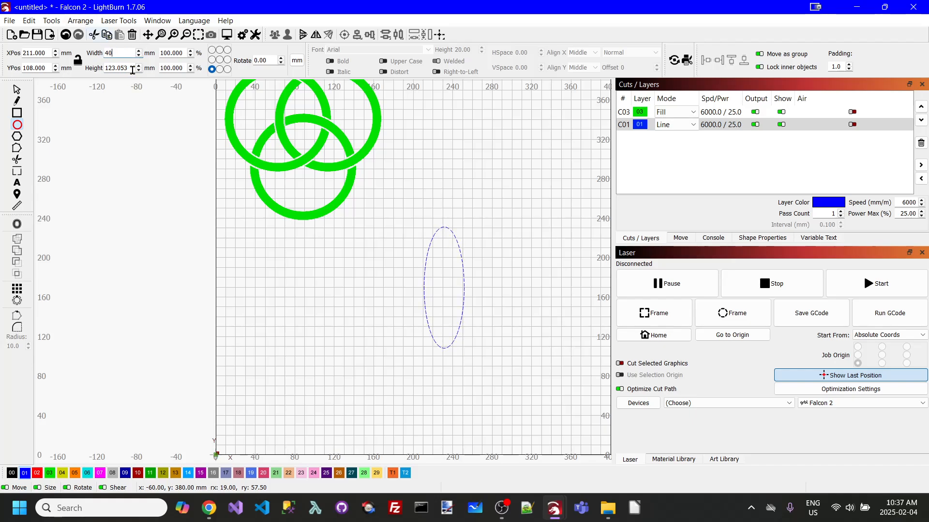
{"action": "type", "text": "120"}
{"action": "key", "text": "Tab"}
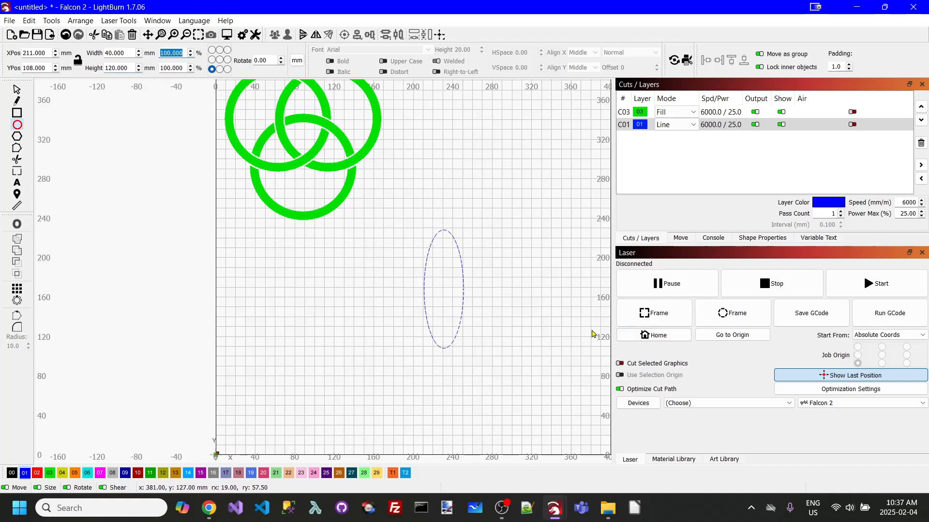
Offset the ellipse outward by 8 mm with round corners, keeping the original object.
{"action": "left_click", "coordinate": [18, 90]}
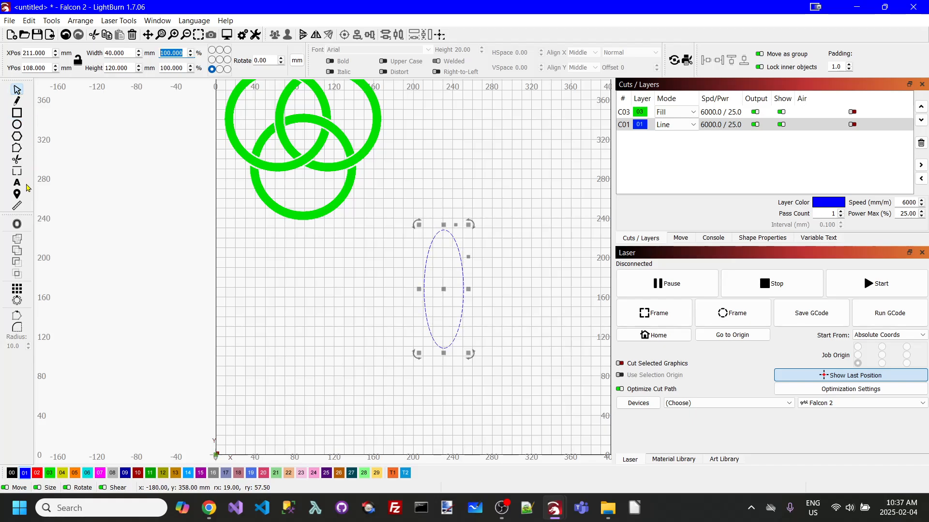
{"action": "left_click", "coordinate": [22, 227]}
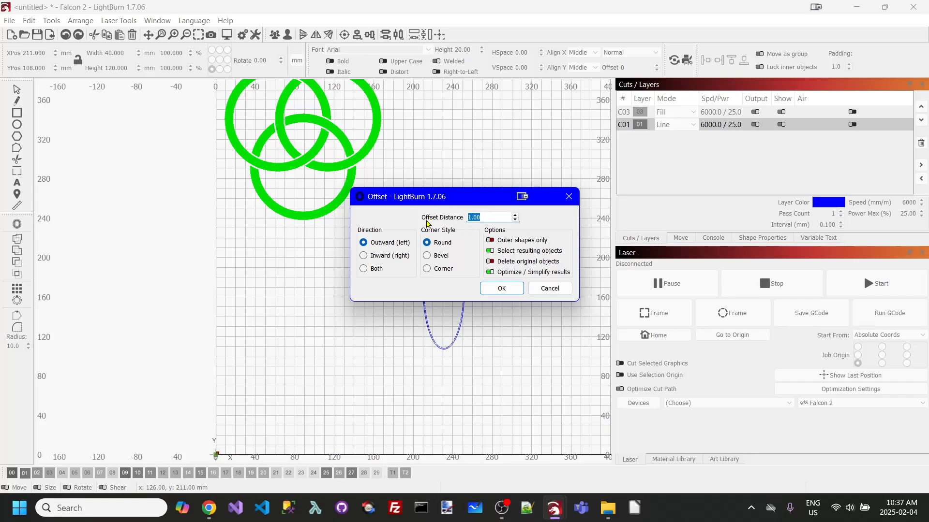
{"action": "left_click_drag", "start_coordinate": [474, 206], "coordinate": [527, 106]}
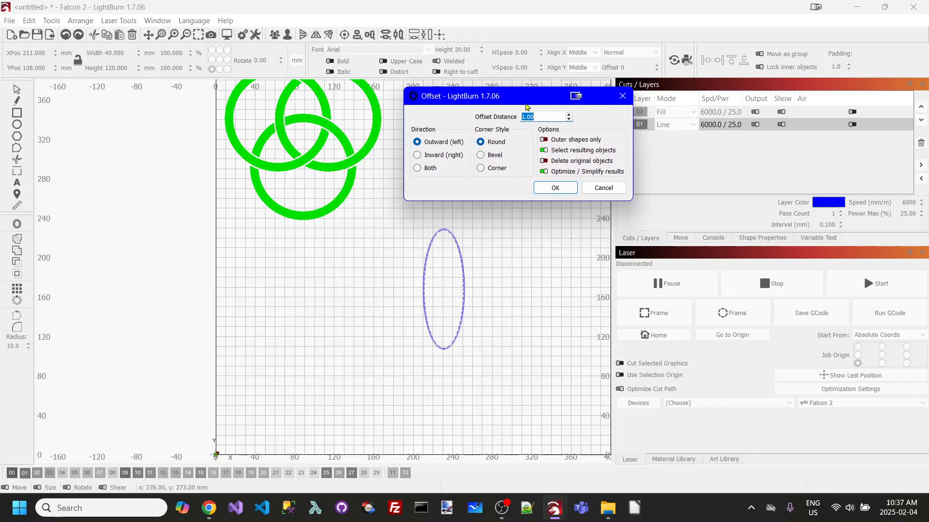
{"action": "type", "text": "10"}
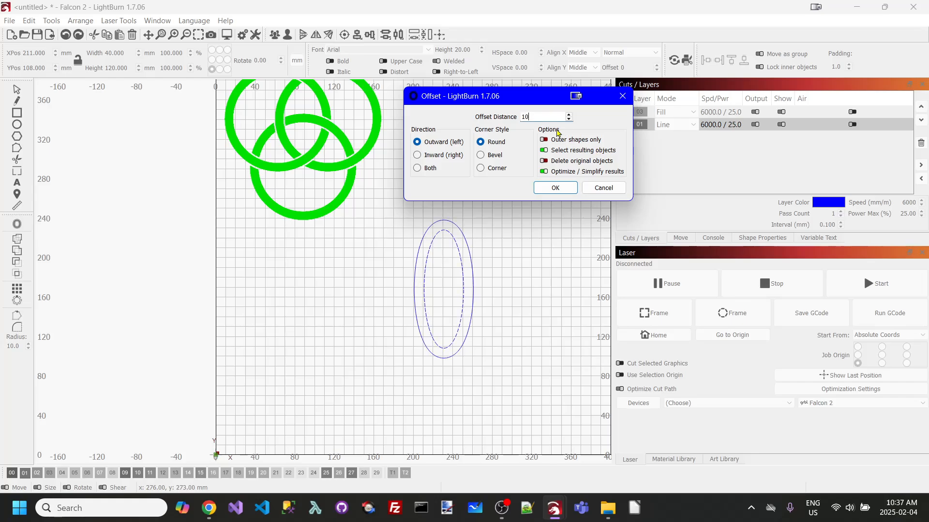
{"action": "left_click", "coordinate": [570, 119]}
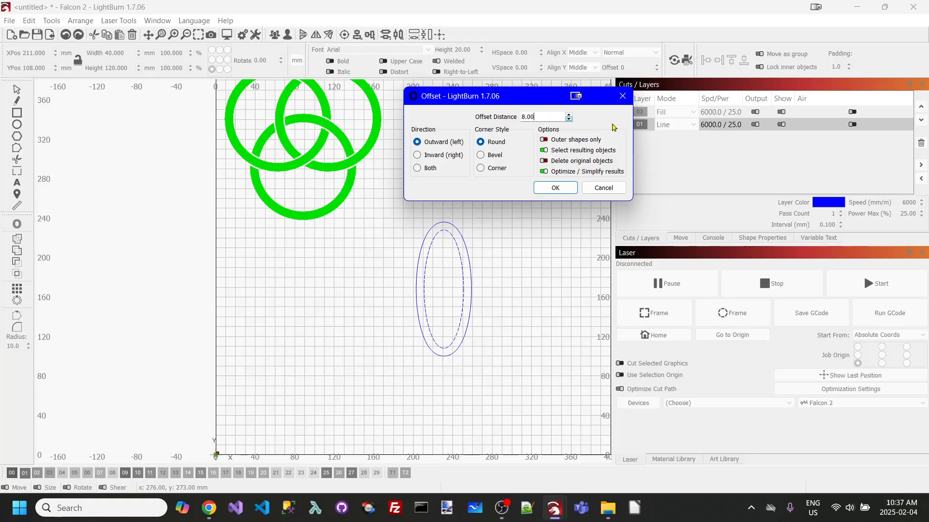
{"action": "left_click", "coordinate": [557, 188]}
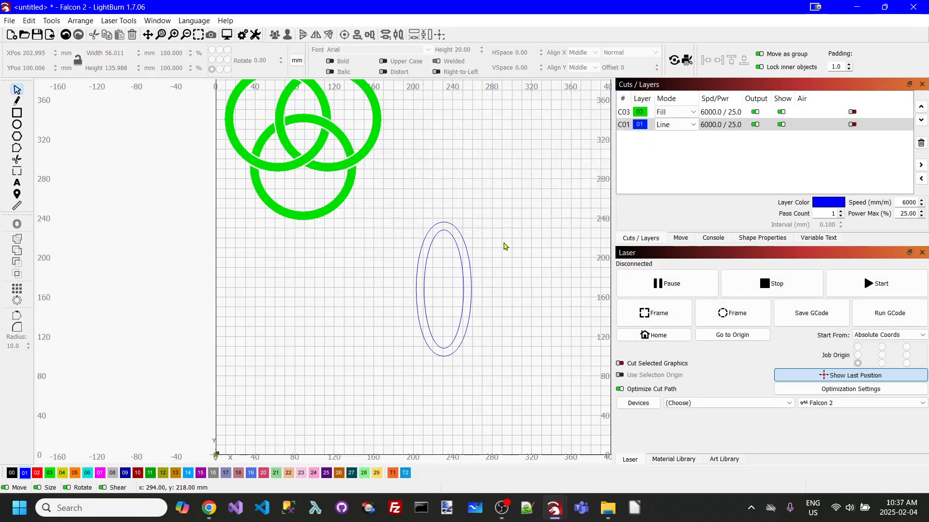
Group the inner and outer ellipses into one object and clear the selection.
{"action": "left_click", "coordinate": [462, 266]}
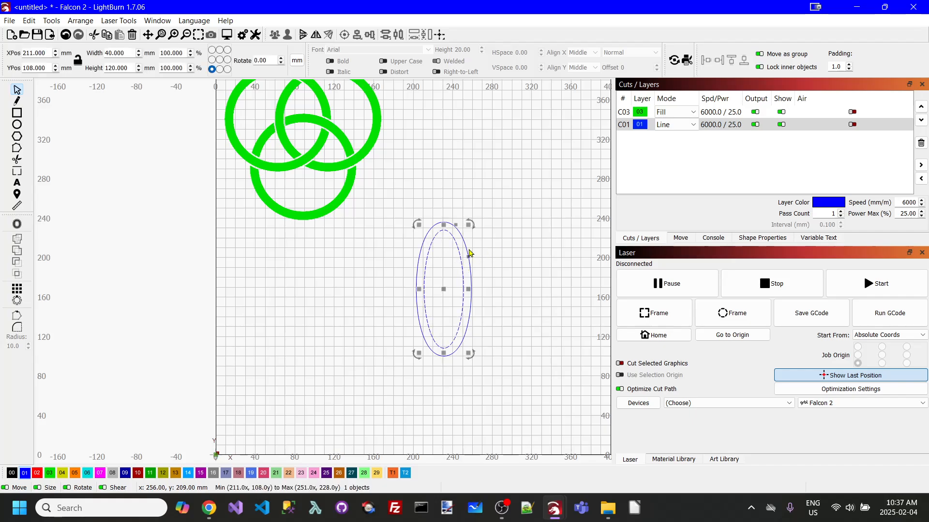
{"action": "left_click", "coordinate": [468, 249], "text": "shift"}
{"action": "right_click", "coordinate": [467, 248]}
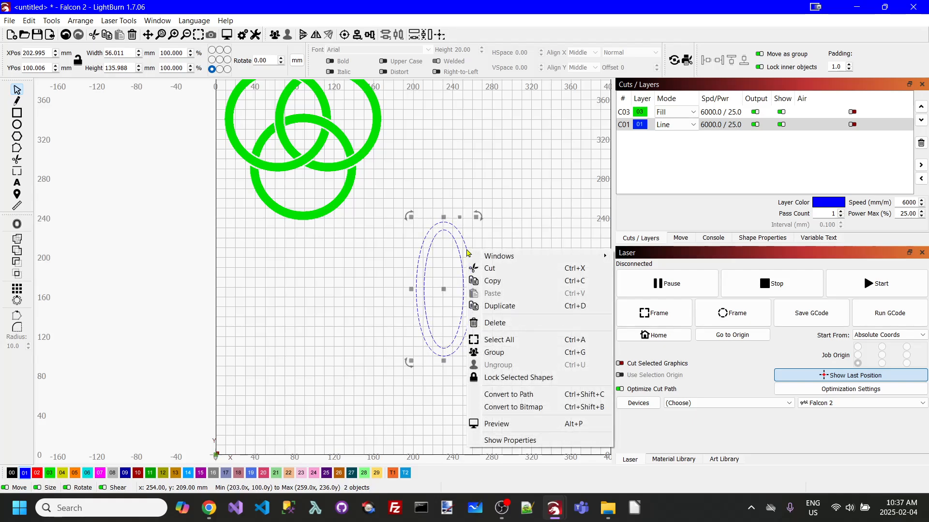
{"action": "left_click", "coordinate": [501, 353]}
{"action": "left_click", "coordinate": [508, 248]}
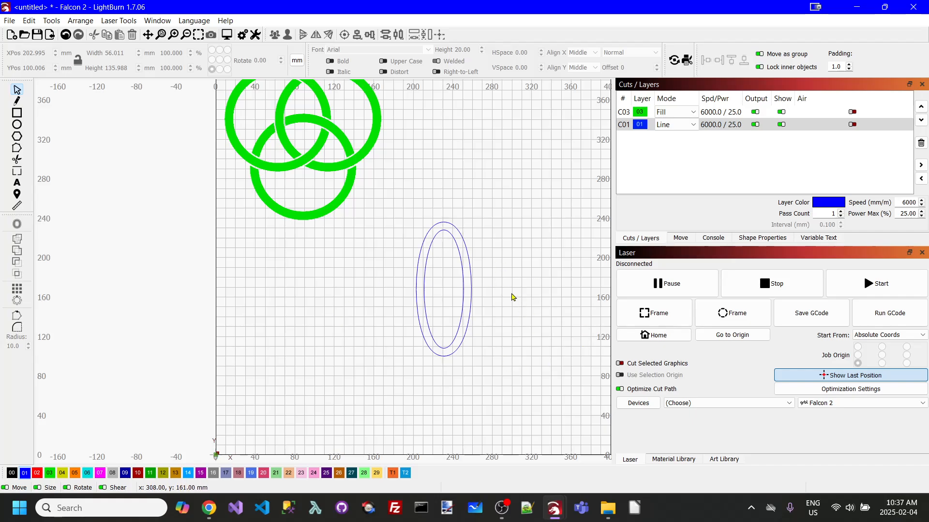
Duplicate the grouped ellipse ring and rotate the copy 120 degrees about its centre.
{"action": "left_click", "coordinate": [469, 257]}
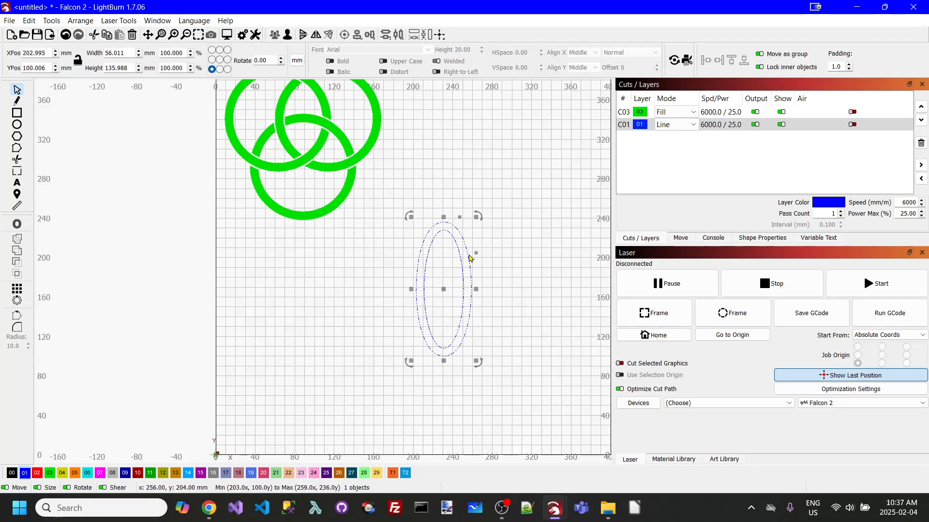
{"action": "right_click", "coordinate": [469, 255]}
{"action": "left_click", "coordinate": [514, 314]}
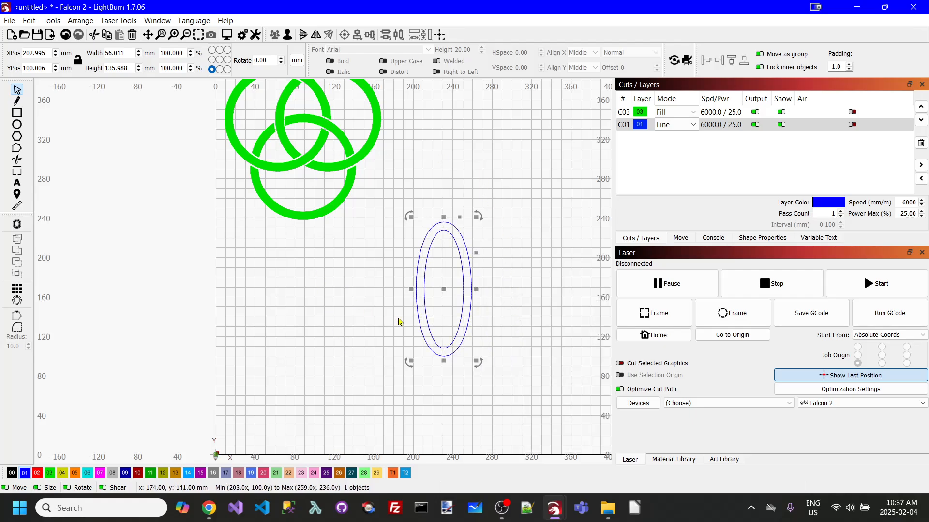
{"action": "left_click", "coordinate": [220, 60]}
{"action": "left_click_drag", "start_coordinate": [273, 60], "coordinate": [221, 54]}
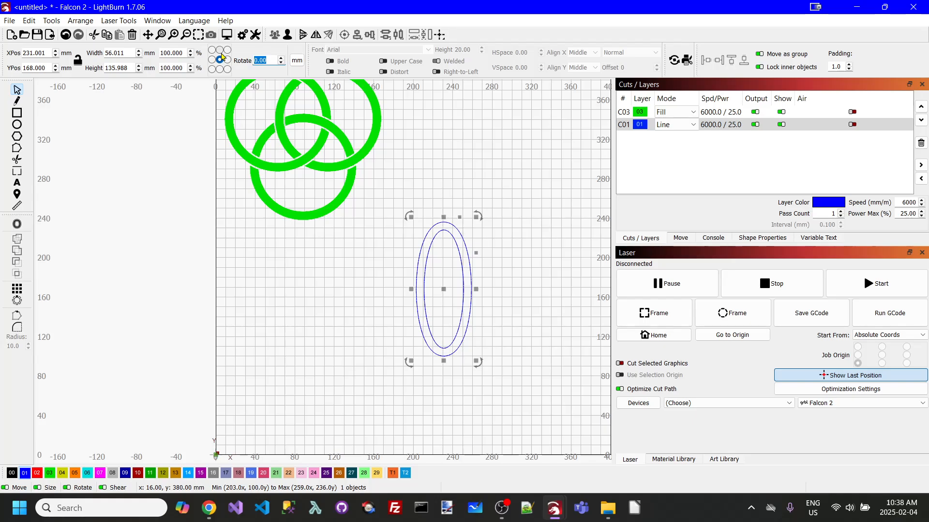
{"action": "type", "text": "120"}
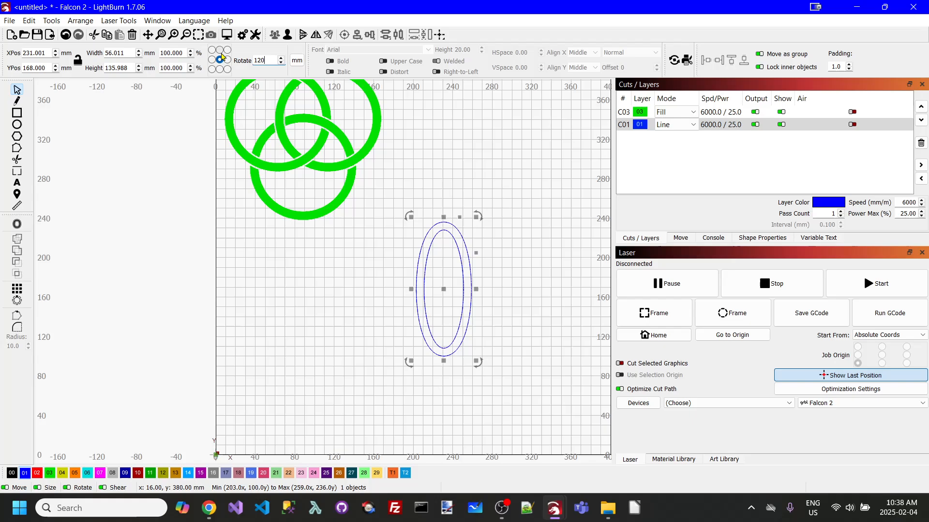
{"action": "key", "text": "Return"}
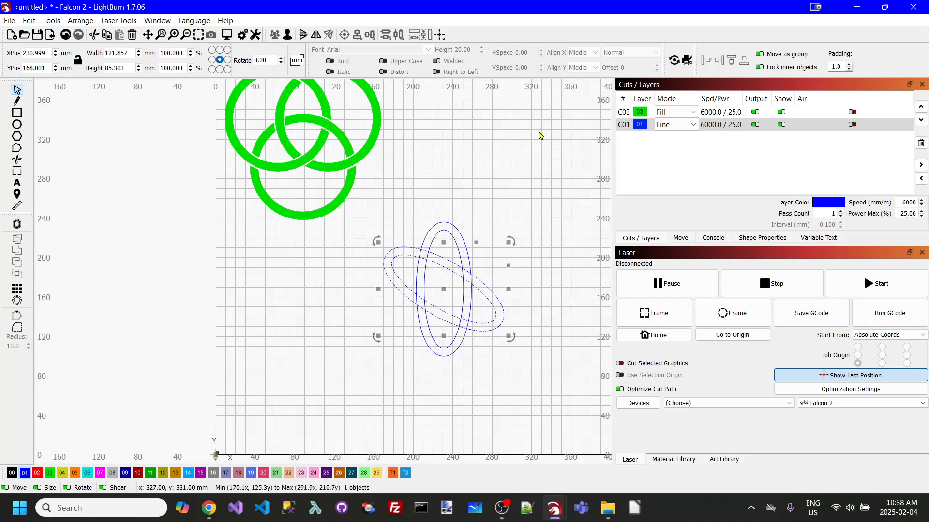
Duplicate the upright ellipse ring again, rotate this copy -120 degrees about its centre and clear the selection.
{"action": "left_click", "coordinate": [474, 247]}
{"action": "left_click", "coordinate": [465, 246]}
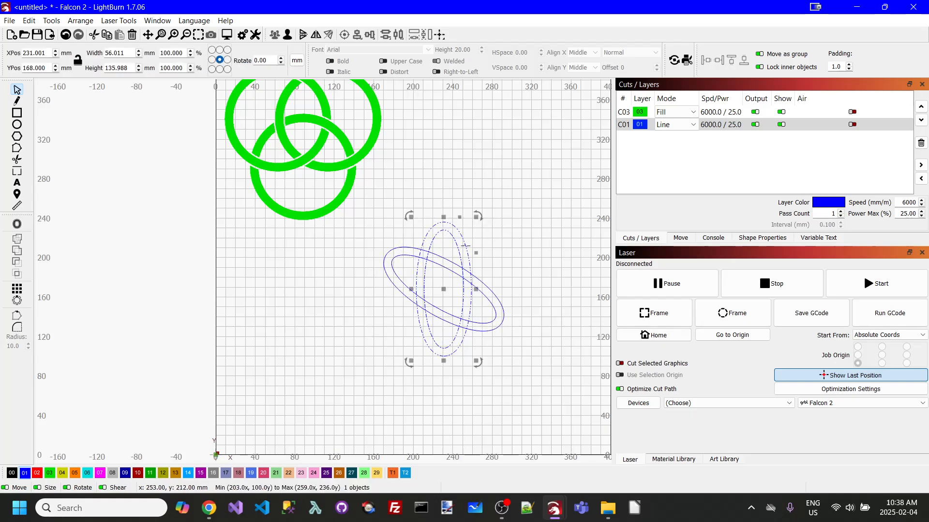
{"action": "right_click", "coordinate": [465, 246]}
{"action": "left_click", "coordinate": [522, 301]}
{"action": "double_click", "coordinate": [265, 60]}
{"action": "type", "text": "-120"}
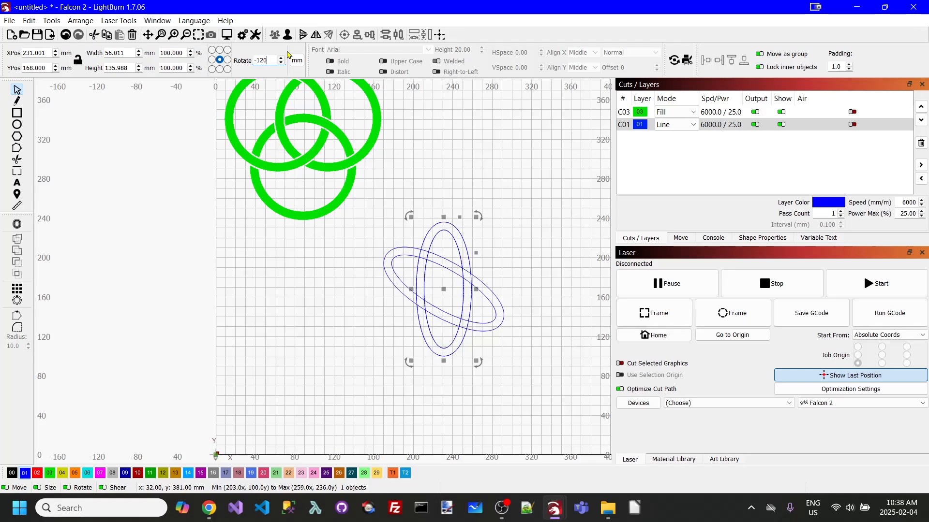
{"action": "key", "text": "Return"}
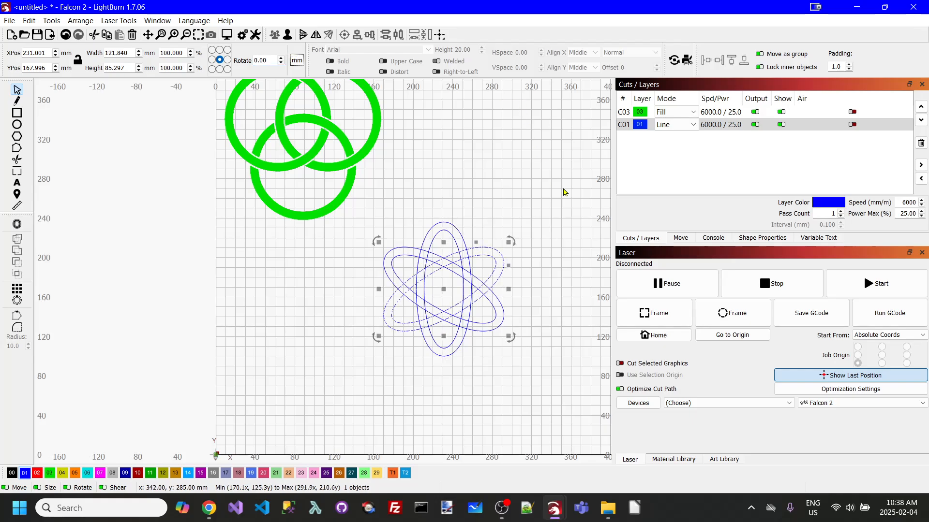
{"action": "left_click", "coordinate": [496, 211]}
{"action": "scroll", "coordinate": [454, 340], "scroll_direction": "up", "scroll_amount": 3}
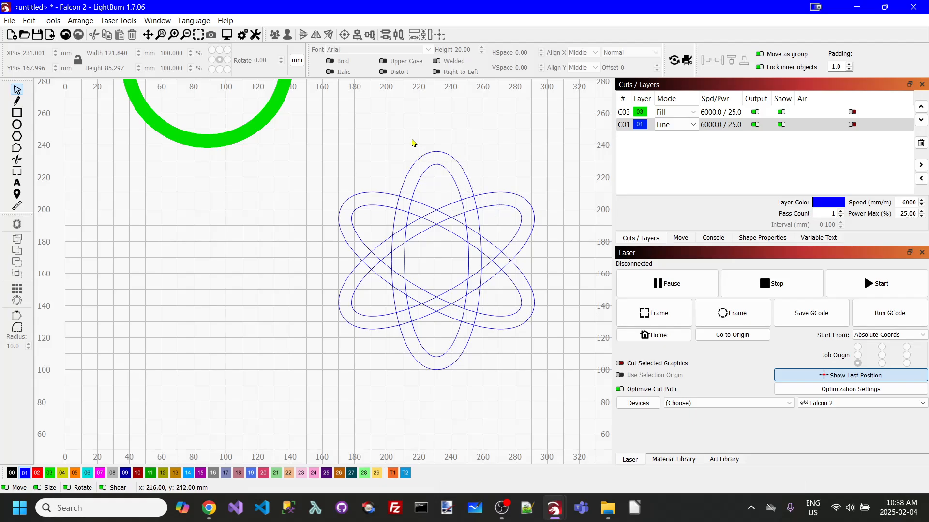
Ungroup the three overlapping ellipse rings into separate ellipses, check them individually and clear the selection.
{"action": "left_click_drag", "start_coordinate": [285, 119], "coordinate": [584, 424]}
{"action": "right_click", "coordinate": [526, 321]}
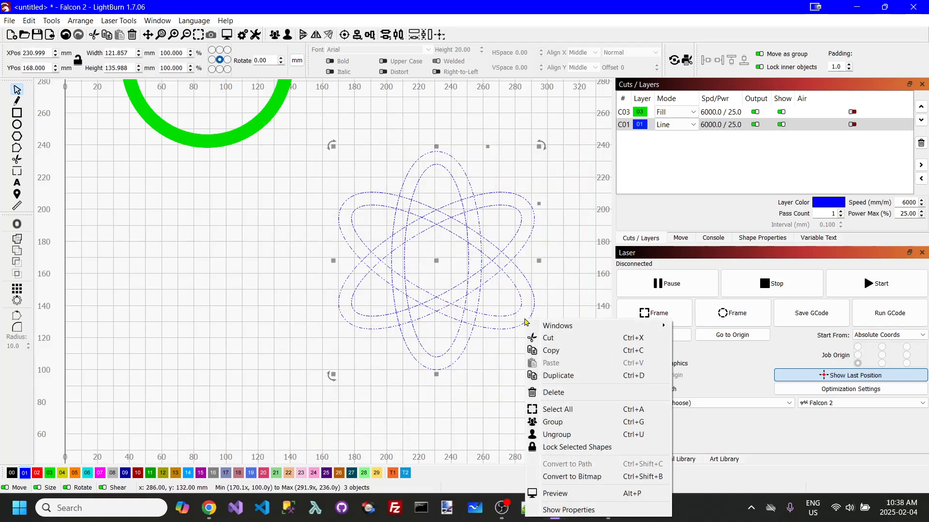
{"action": "left_click", "coordinate": [568, 439]}
{"action": "left_click", "coordinate": [534, 291]}
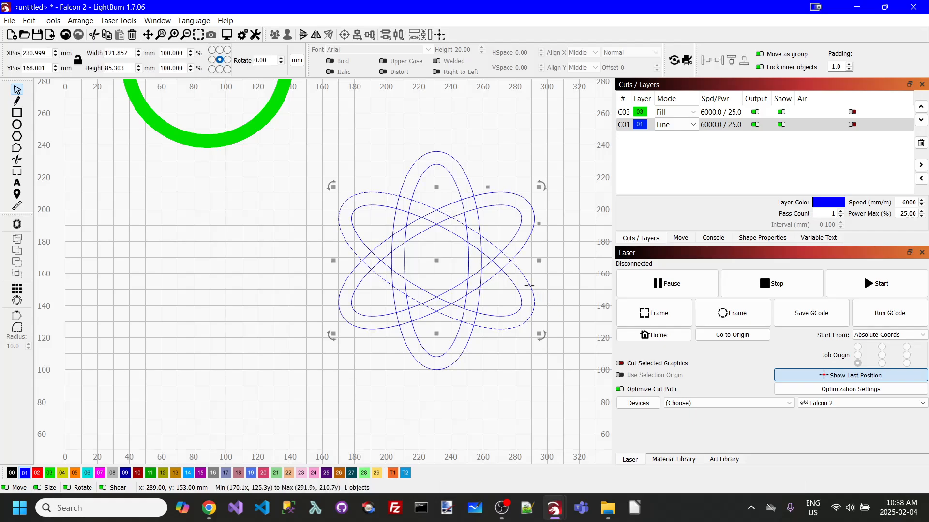
{"action": "left_click", "coordinate": [527, 237]}
{"action": "left_click", "coordinate": [531, 234]}
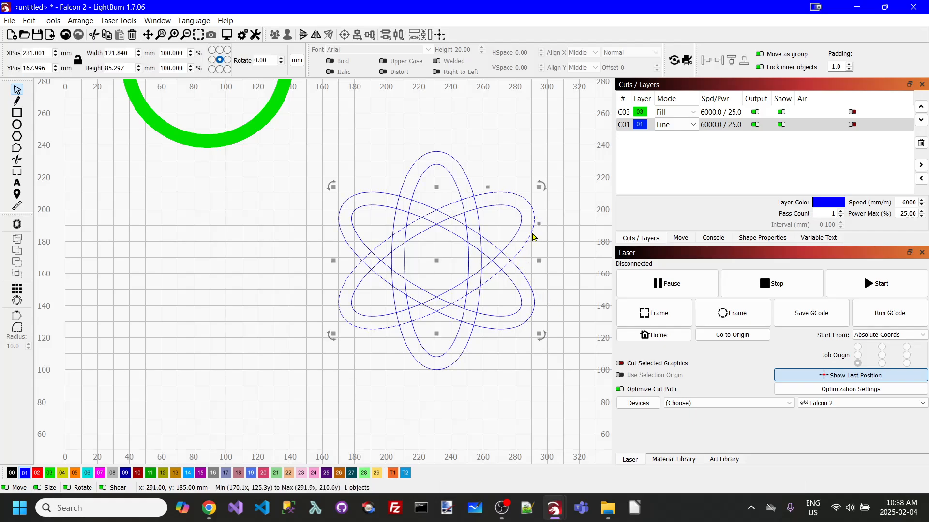
{"action": "left_click", "coordinate": [462, 168]}
{"action": "left_click", "coordinate": [490, 175]}
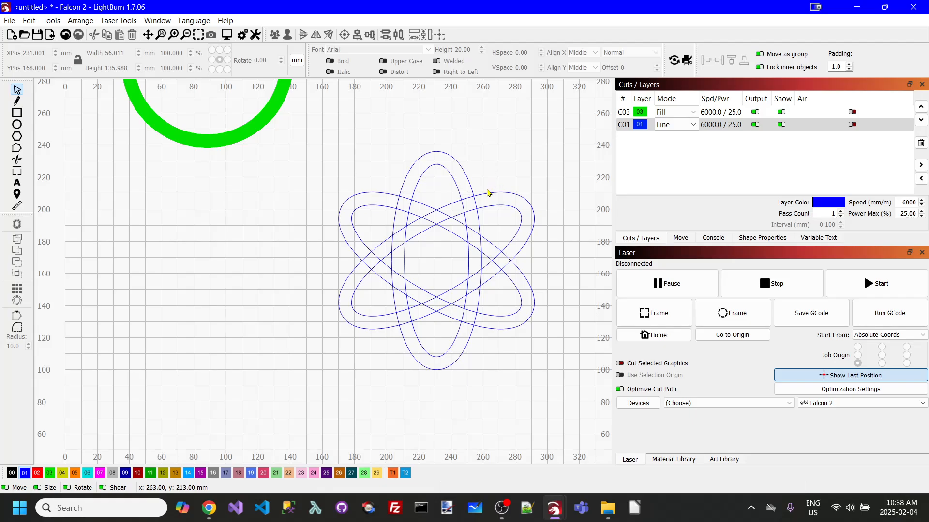
Trim the overlapping line segments where the ellipse rings cross on the right, lower and left sides, starting the over-under weave.
{"action": "left_click", "coordinate": [17, 159]}
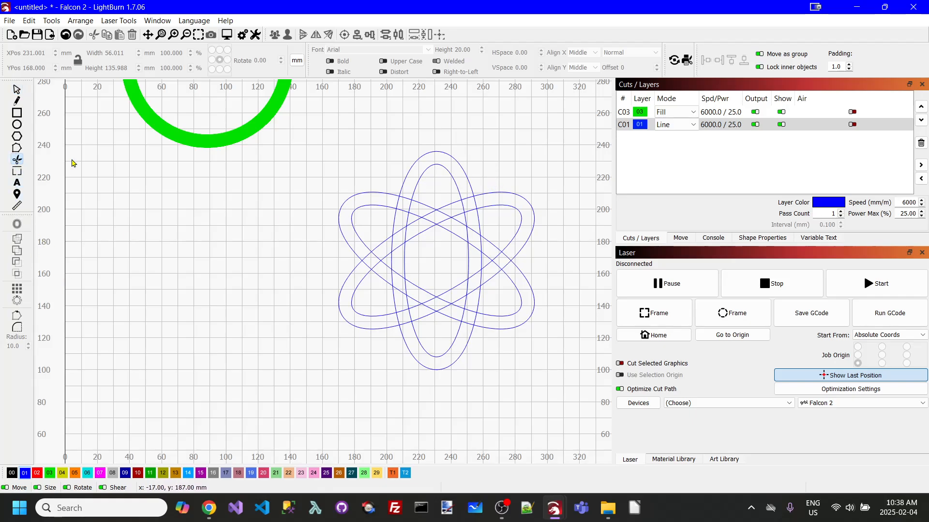
{"action": "left_click", "coordinate": [475, 211]}
{"action": "left_click", "coordinate": [474, 276]}
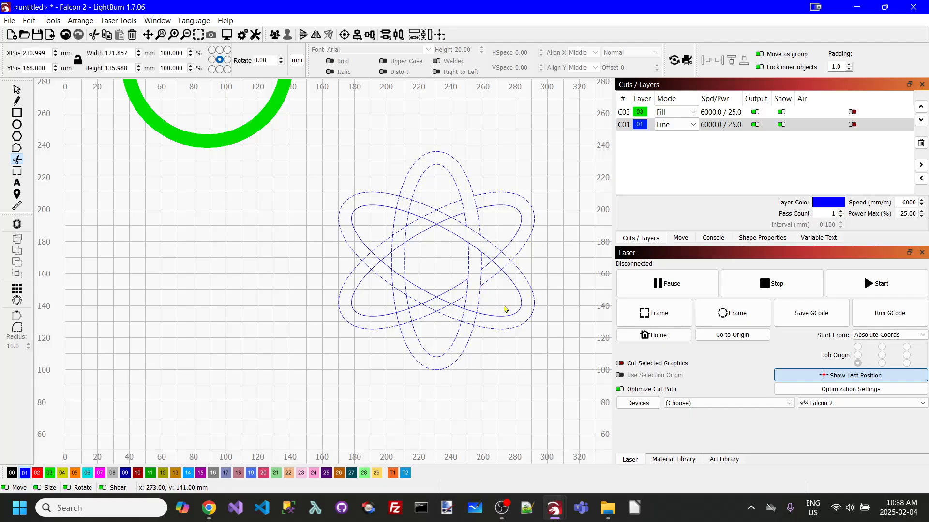
{"action": "left_click", "coordinate": [465, 313]}
{"action": "left_click", "coordinate": [407, 324]}
{"action": "left_click", "coordinate": [406, 286]}
{"action": "left_click", "coordinate": [393, 279]}
{"action": "left_click", "coordinate": [399, 247]}
{"action": "left_click", "coordinate": [400, 232]}
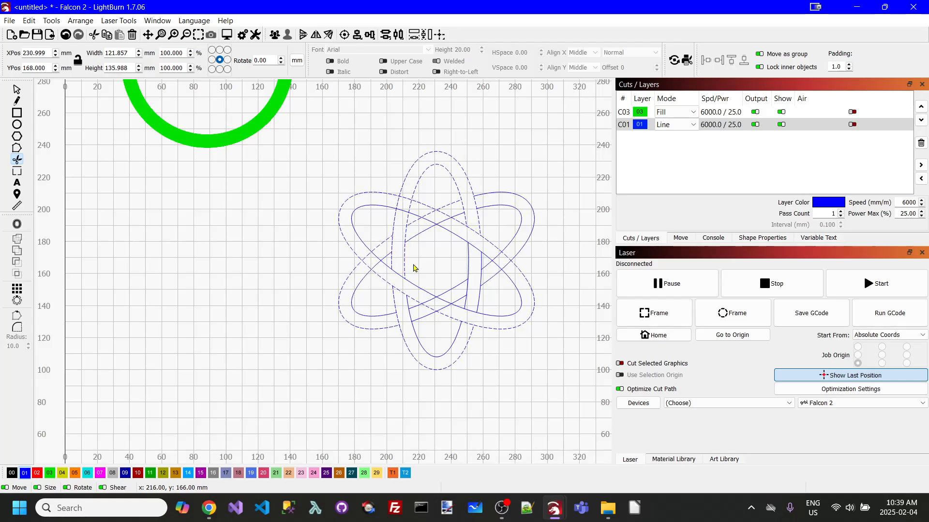
Trim the remaining overlaps at the upper-left, bottom, left and top crossings to complete the weave, and clear the selection.
{"action": "left_click", "coordinate": [409, 210]}
{"action": "left_click", "coordinate": [399, 205]}
{"action": "left_click", "coordinate": [437, 310]}
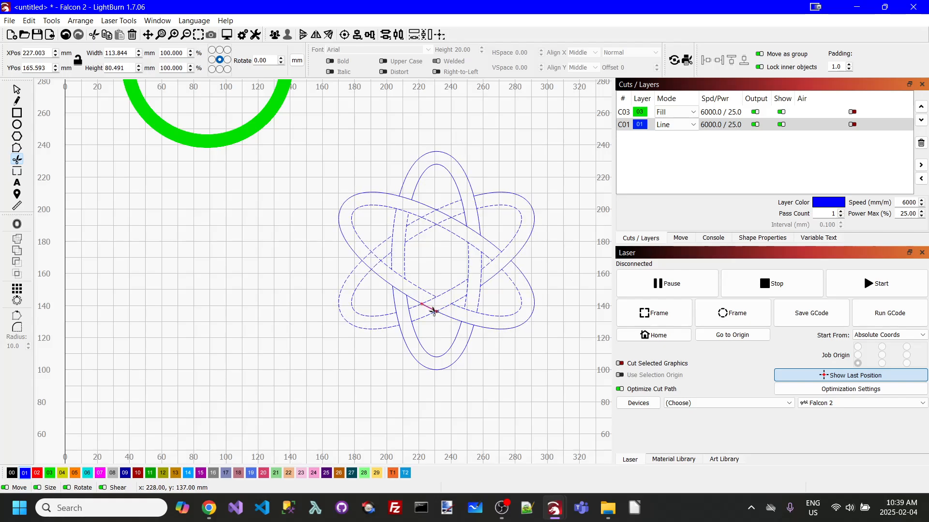
{"action": "left_click", "coordinate": [434, 311]}
{"action": "left_click", "coordinate": [378, 259]}
{"action": "left_click", "coordinate": [432, 222]}
{"action": "left_click", "coordinate": [445, 215]}
{"action": "left_click", "coordinate": [17, 91]}
{"action": "left_click", "coordinate": [114, 226]}
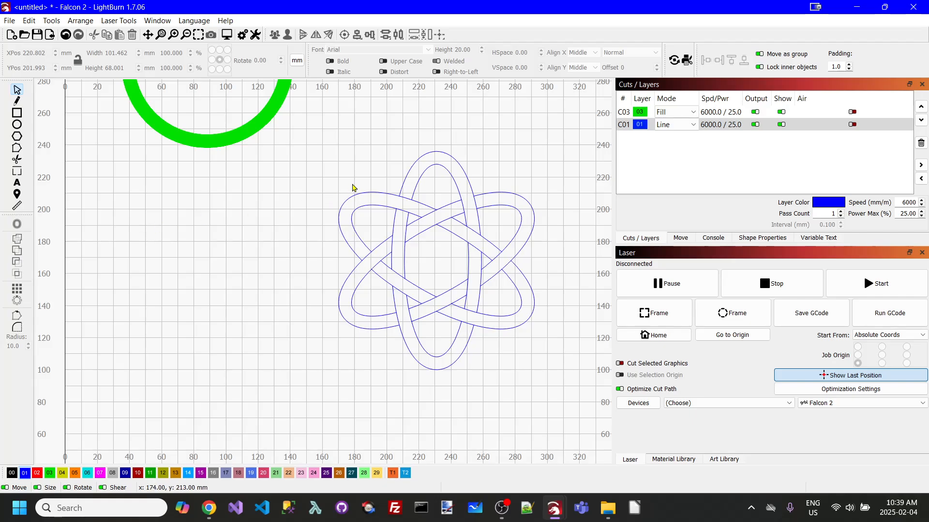
Select all open shapes to check the woven design for unclosed outlines, and clear the selection.
{"action": "left_click", "coordinate": [27, 21]}
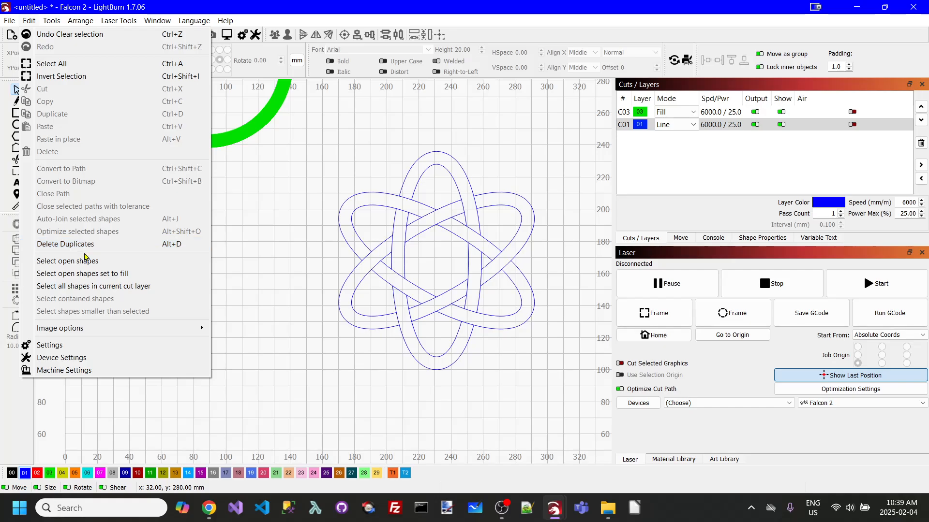
{"action": "left_click", "coordinate": [72, 261]}
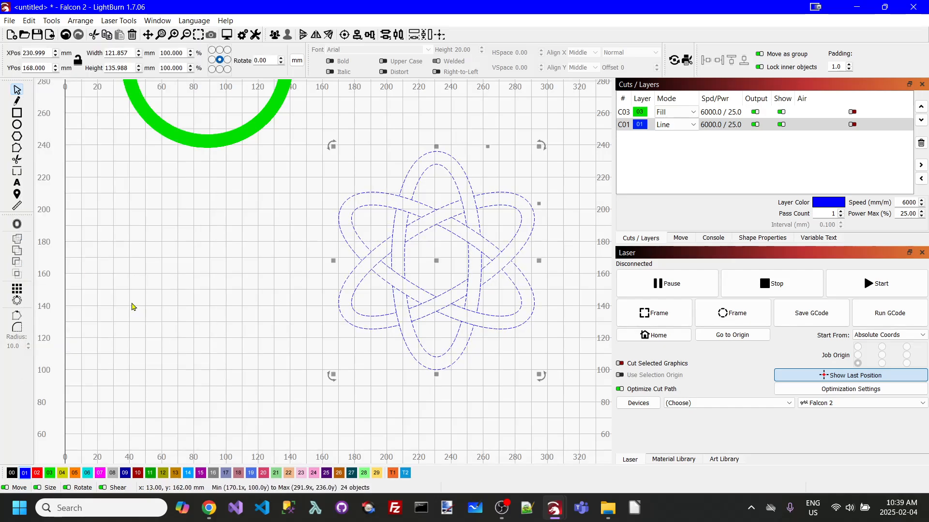
{"action": "left_click", "coordinate": [575, 181]}
{"action": "scroll", "coordinate": [546, 148], "scroll_direction": "down", "scroll_amount": 1}
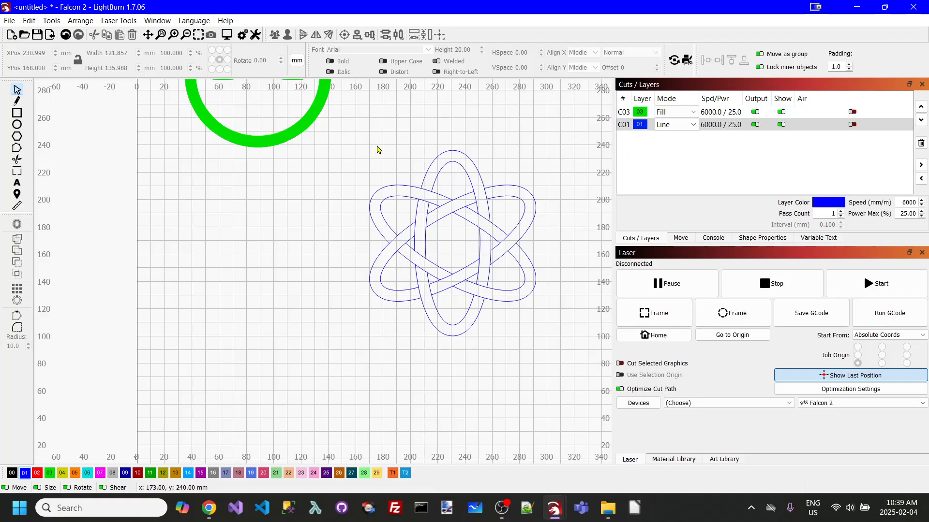
Group all the trimmed line segments of the woven ellipse design into one object.
{"action": "left_click_drag", "start_coordinate": [358, 146], "coordinate": [565, 365]}
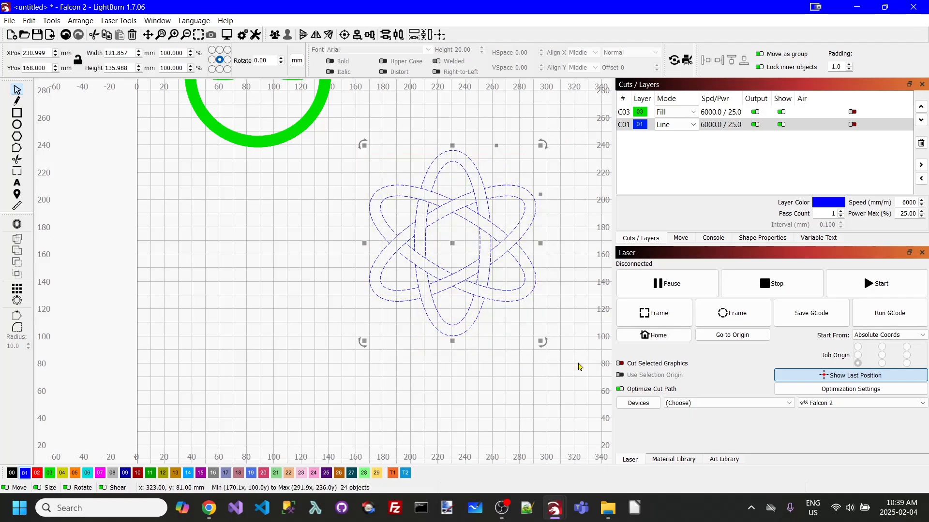
{"action": "right_click", "coordinate": [524, 277]}
{"action": "left_click", "coordinate": [549, 378]}
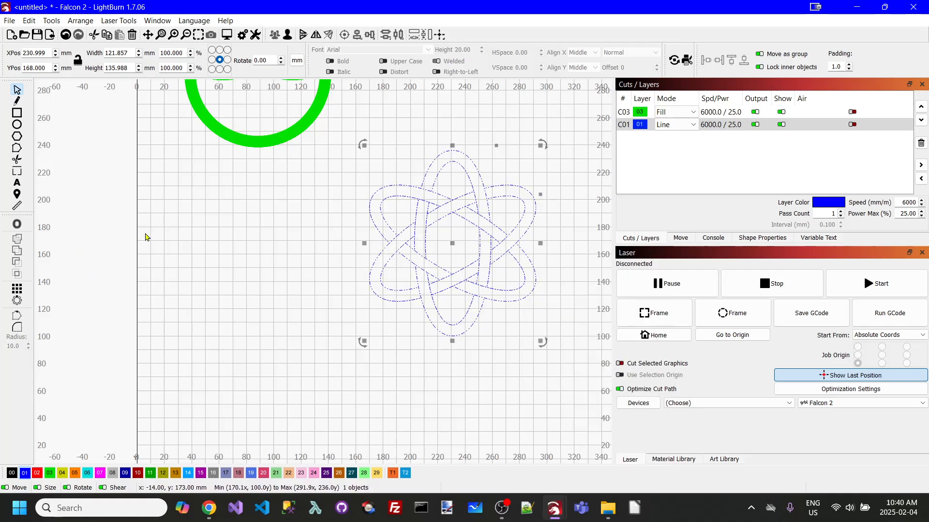
Offset the grouped woven design outward by 1 mm with round corners, keeping the original object.
{"action": "left_click", "coordinate": [19, 225]}
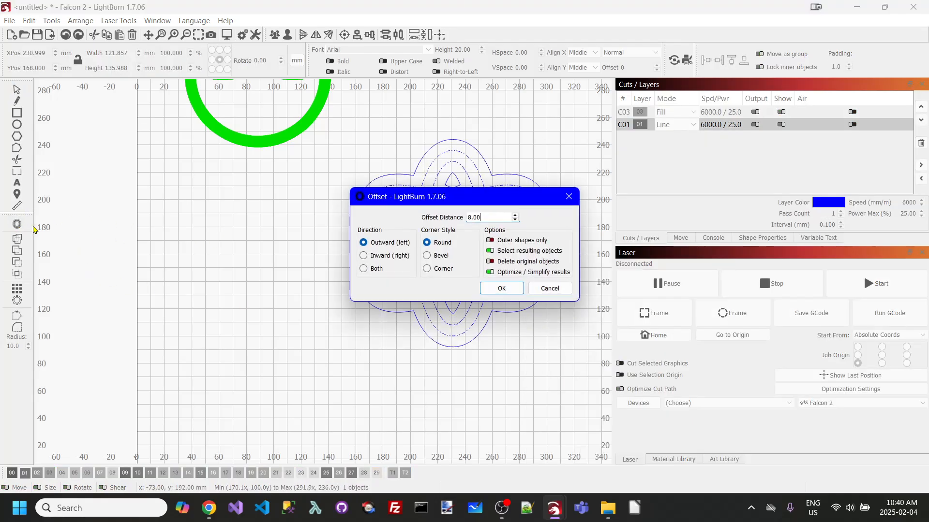
{"action": "left_click_drag", "start_coordinate": [498, 203], "coordinate": [248, 231]}
{"action": "double_click", "coordinate": [246, 245]}
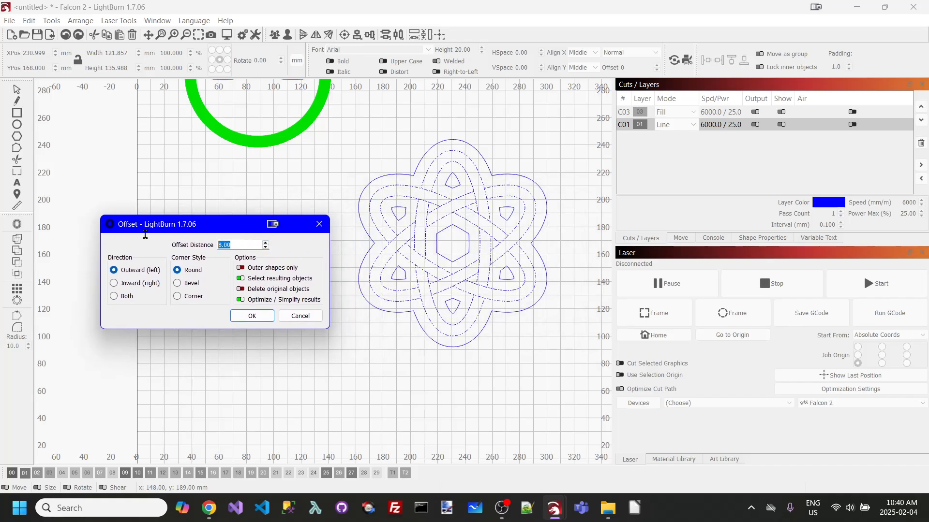
{"action": "type", "text": "1"}
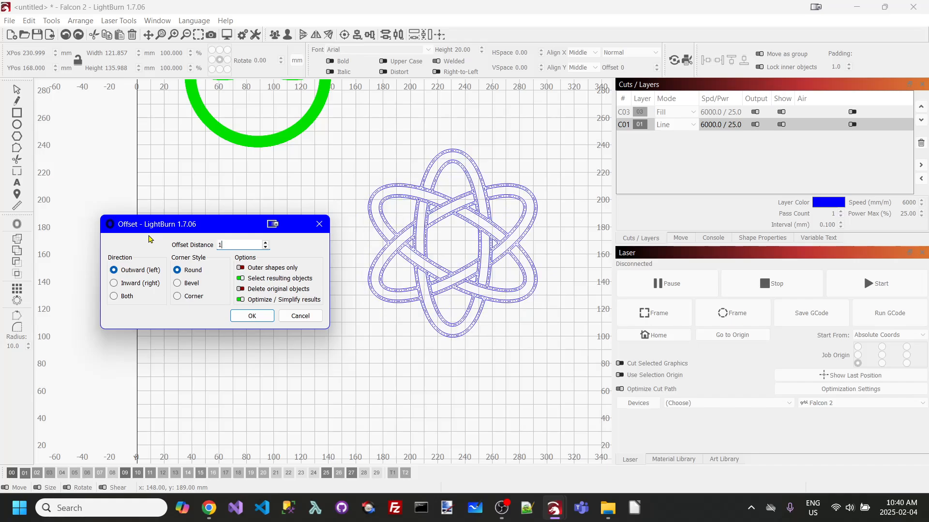
{"action": "left_click", "coordinate": [252, 315]}
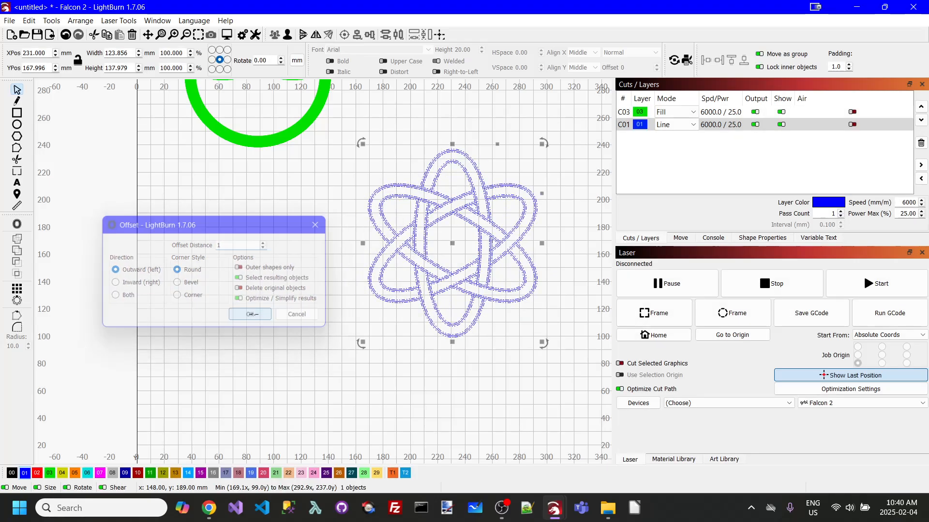
Ungroup the offset outlines of the woven design into separate shapes.
{"action": "scroll", "coordinate": [486, 243], "scroll_direction": "up", "scroll_amount": 4}
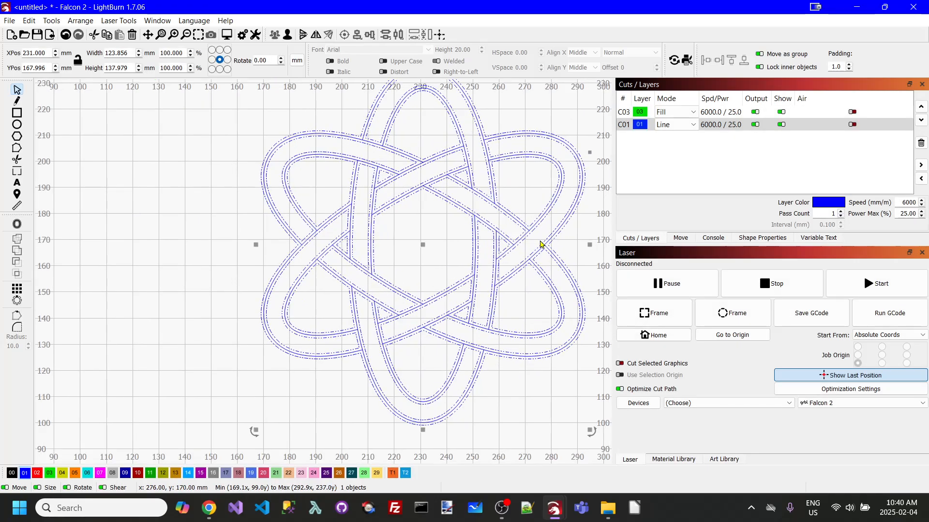
{"action": "right_click", "coordinate": [563, 230]}
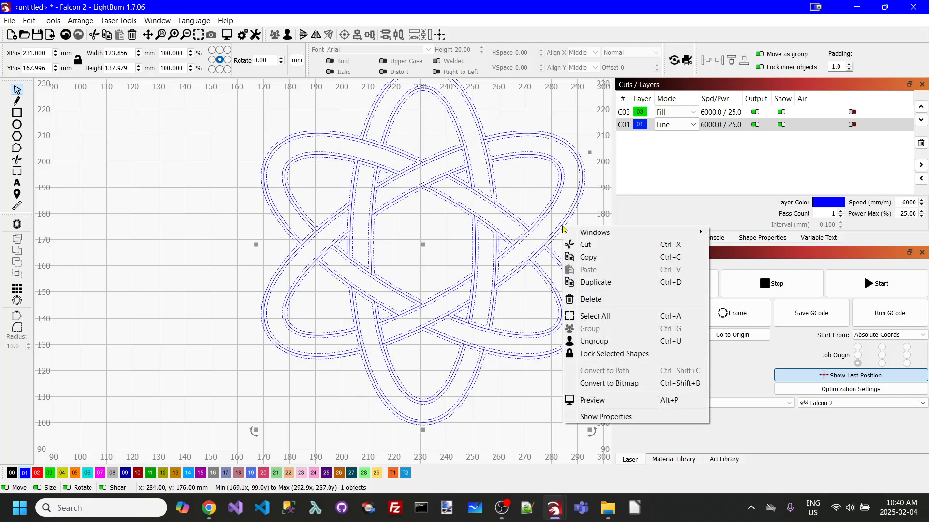
{"action": "left_click", "coordinate": [594, 341]}
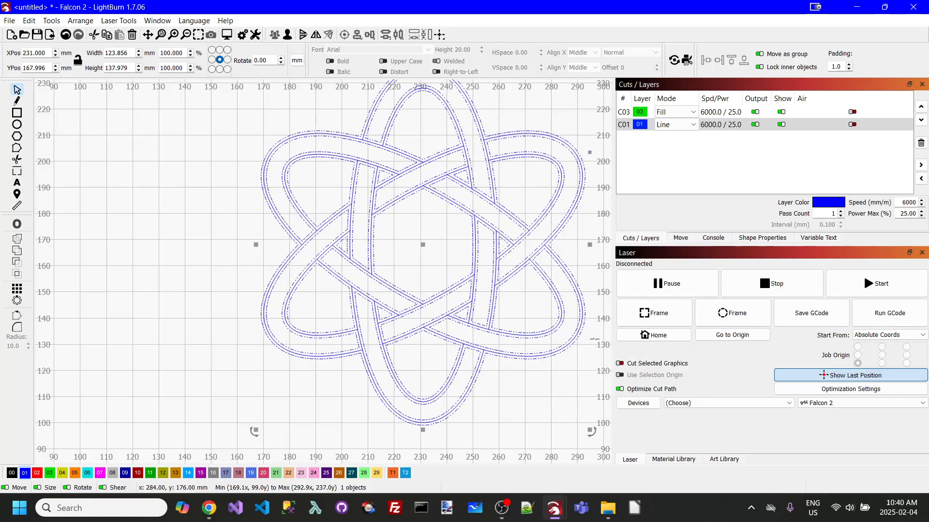
Assign the inner outlines of the upper-right, top and upper-left loop bands to the red fill layer 02.
{"action": "left_click", "coordinate": [581, 181]}
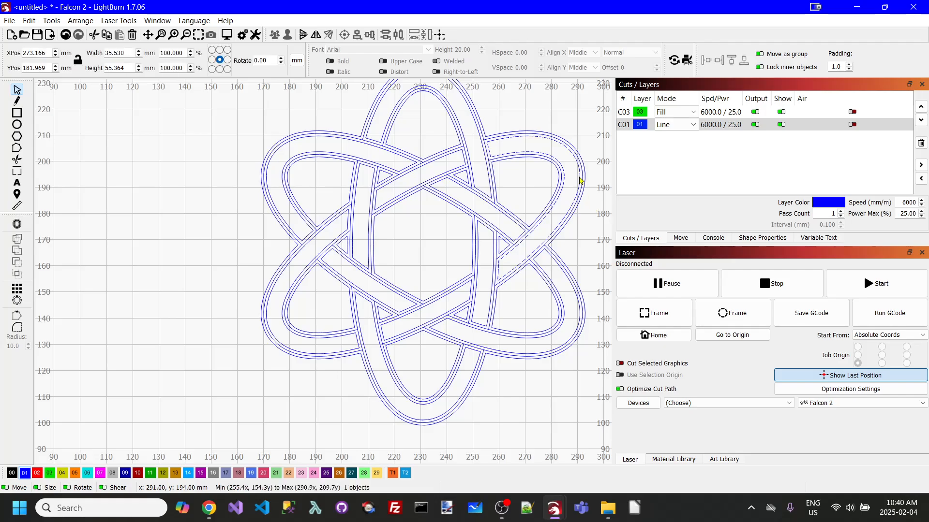
{"action": "left_click", "coordinate": [37, 473]}
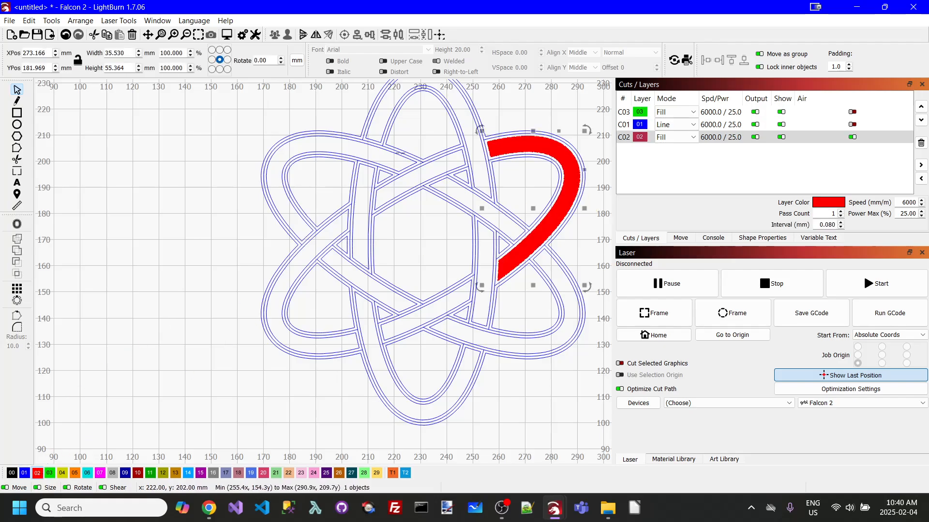
{"action": "left_click", "coordinate": [472, 114]}
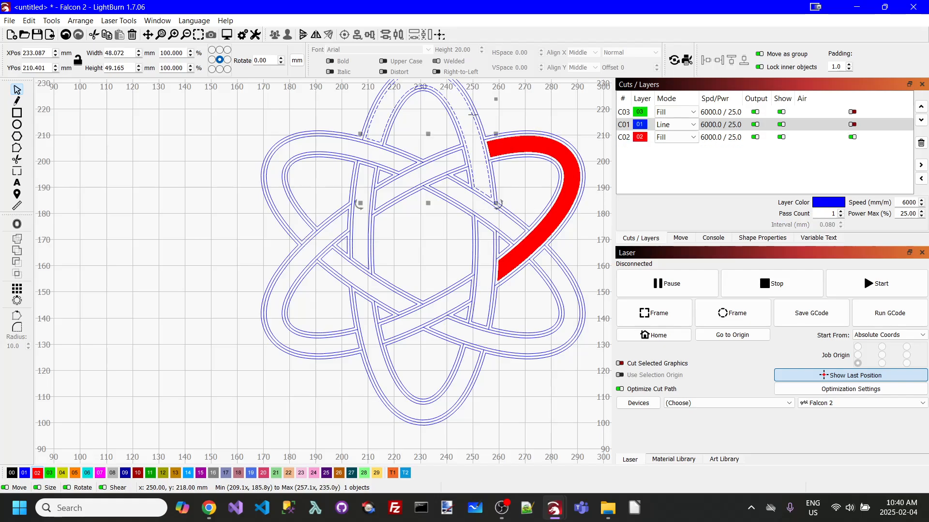
{"action": "left_click", "coordinate": [37, 473]}
{"action": "left_click", "coordinate": [341, 143]}
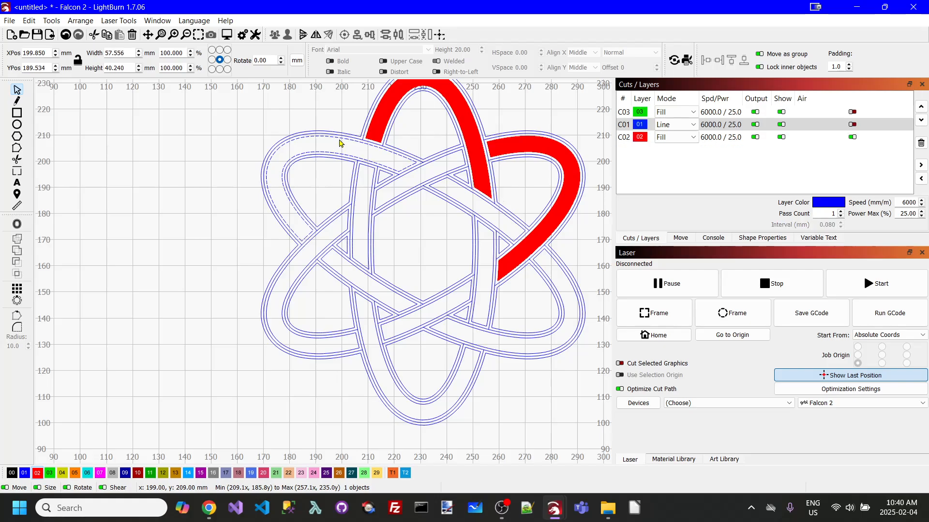
{"action": "left_click", "coordinate": [38, 473]}
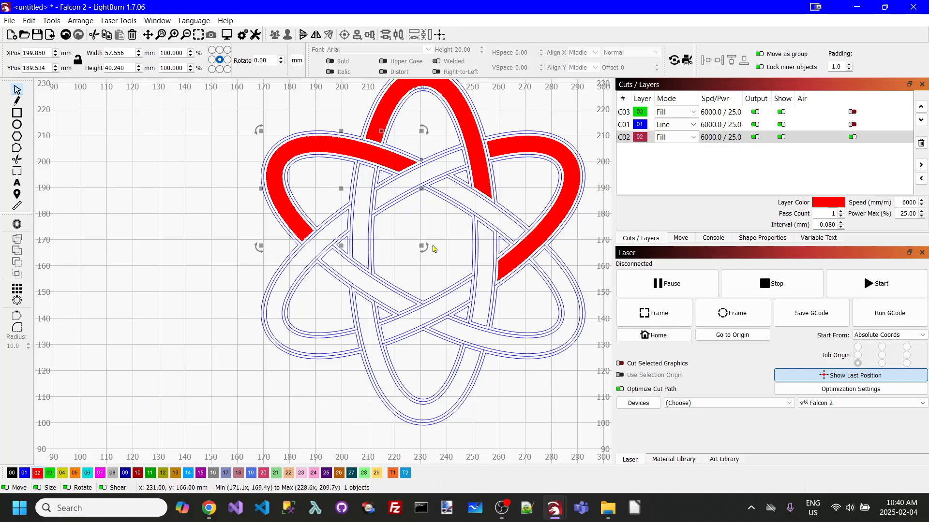
Assign the upper inner diagonal band, the left upright band and the lower-left loop band to the red layer 02.
{"action": "left_click", "coordinate": [461, 170]}
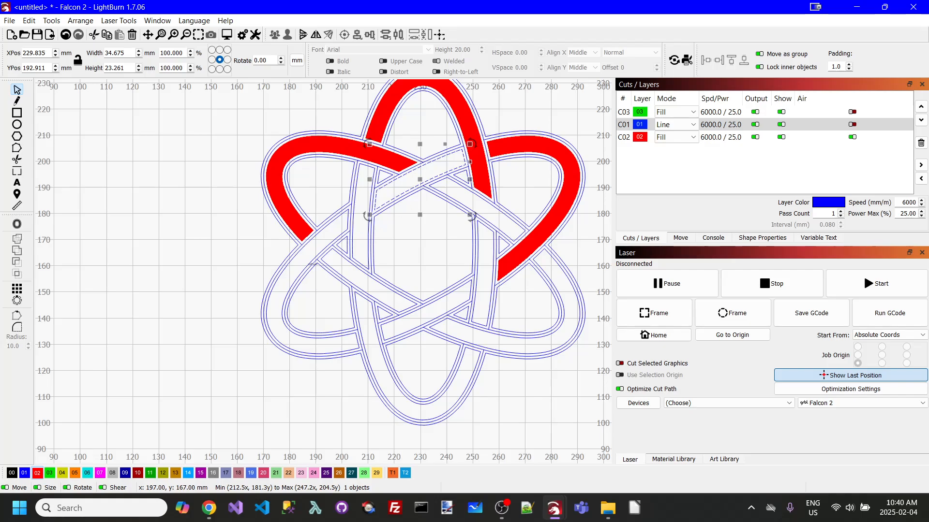
{"action": "left_click", "coordinate": [37, 473]}
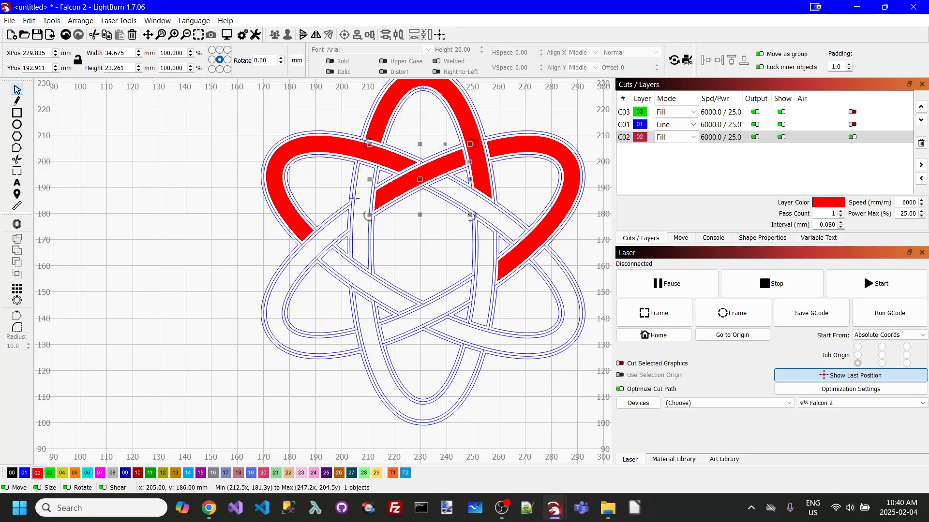
{"action": "left_click", "coordinate": [351, 215]}
{"action": "left_click", "coordinate": [39, 473]}
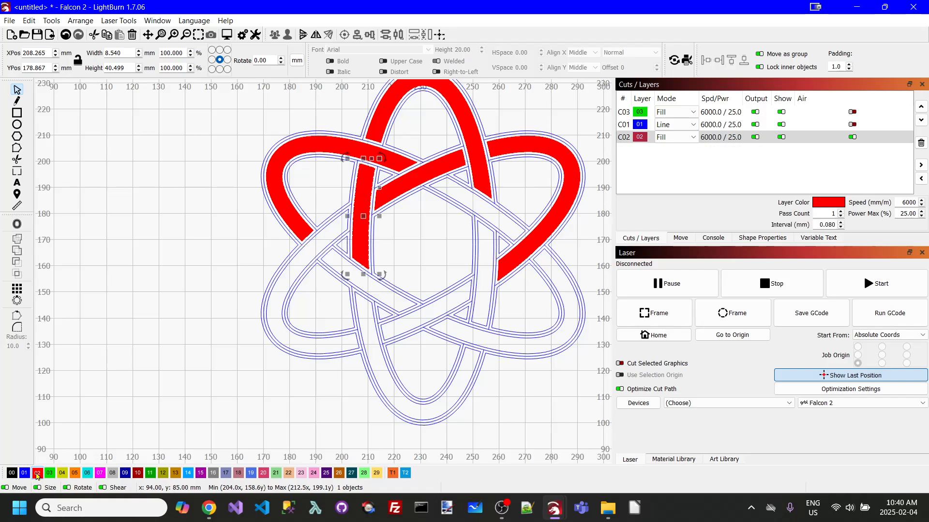
{"action": "left_click", "coordinate": [347, 233]}
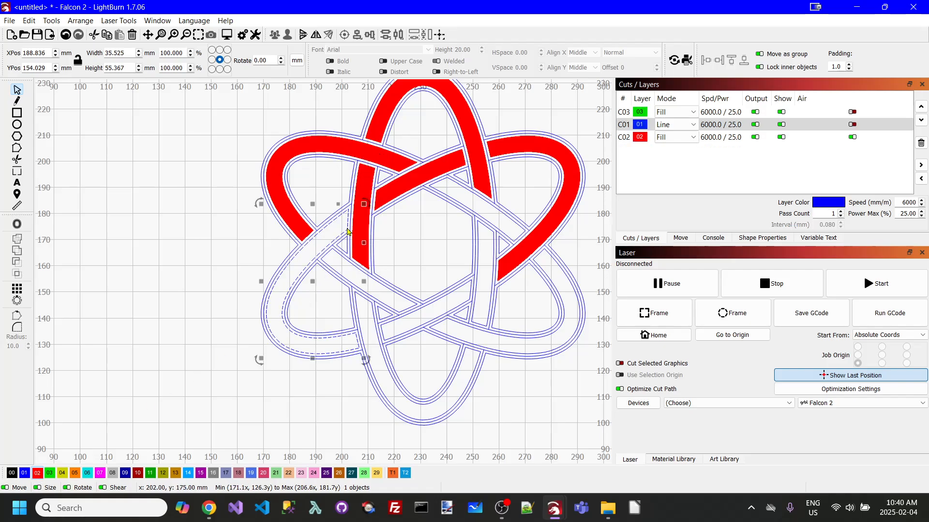
{"action": "left_click", "coordinate": [37, 473]}
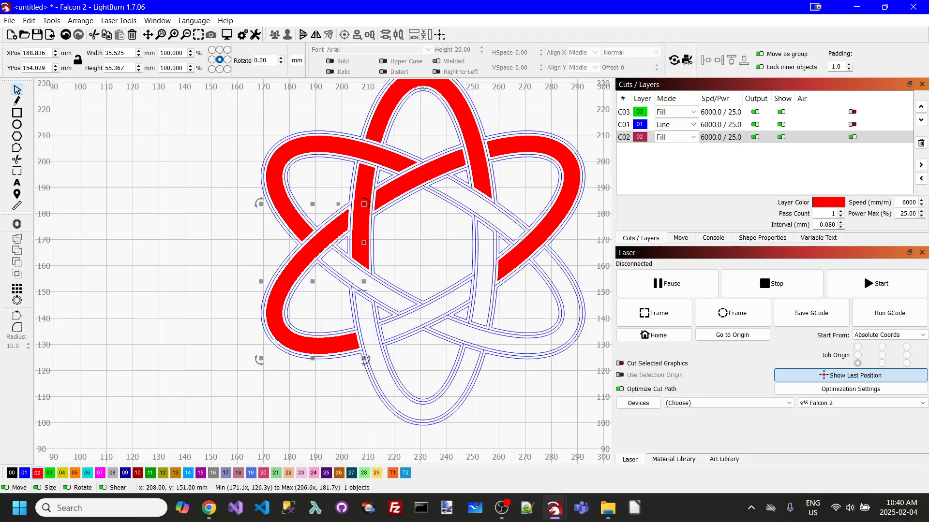
Assign the lower-left and upper-right inner diagonal bands and the lower-right loop band to the red layer 02.
{"action": "left_click", "coordinate": [364, 283]}
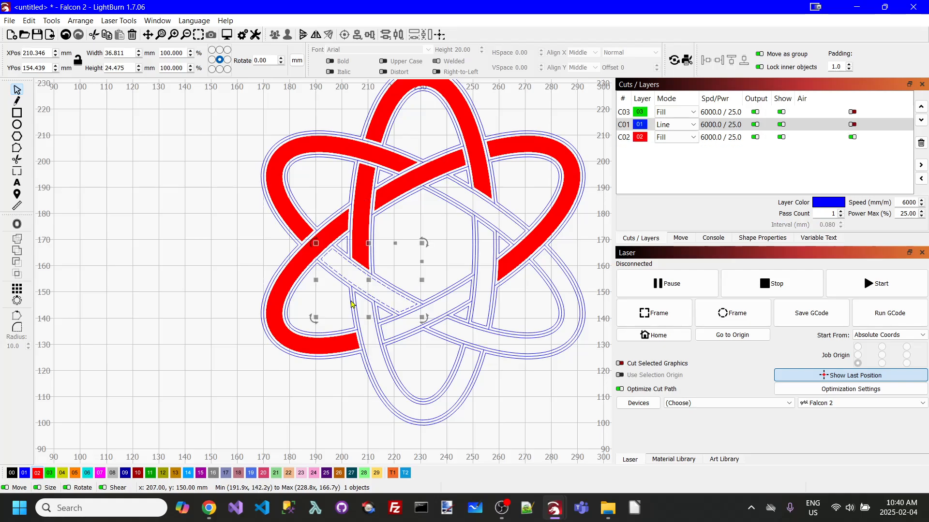
{"action": "left_click", "coordinate": [38, 474]}
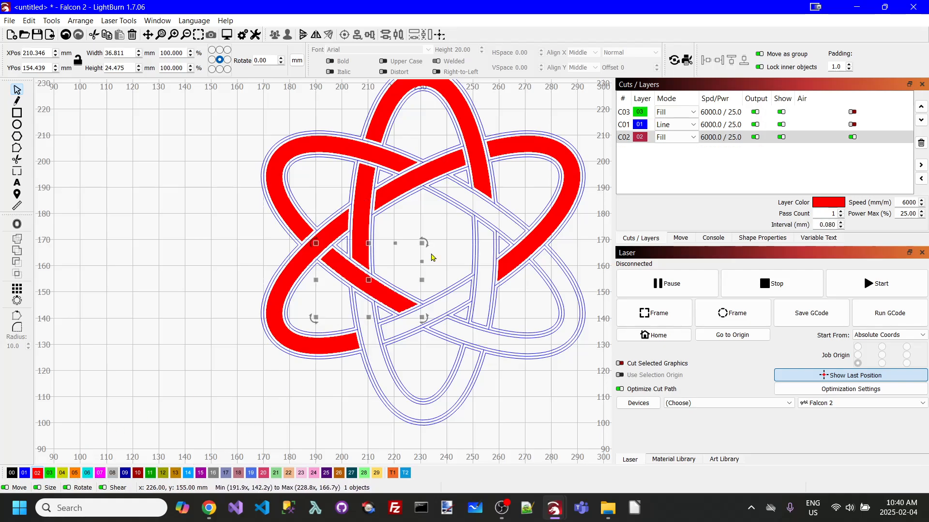
{"action": "left_click", "coordinate": [472, 211]}
{"action": "left_click", "coordinate": [41, 473]}
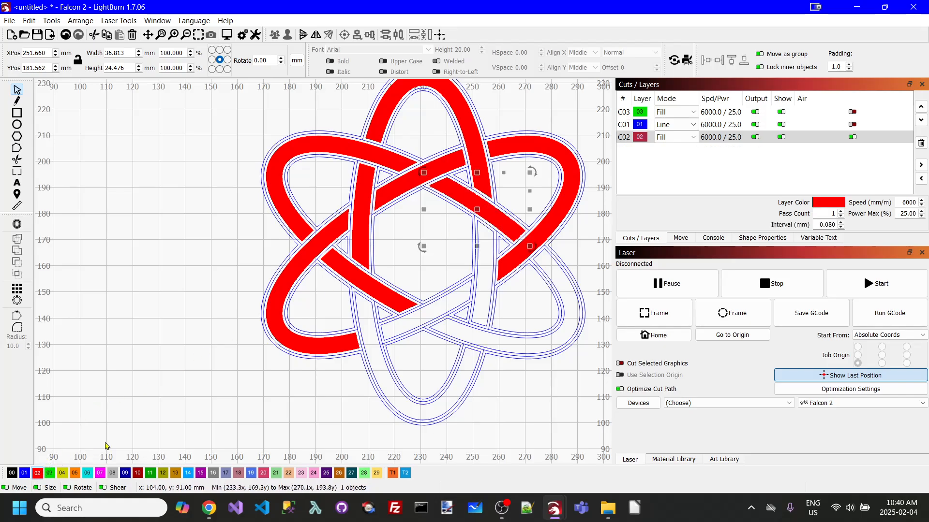
{"action": "left_click", "coordinate": [555, 288]}
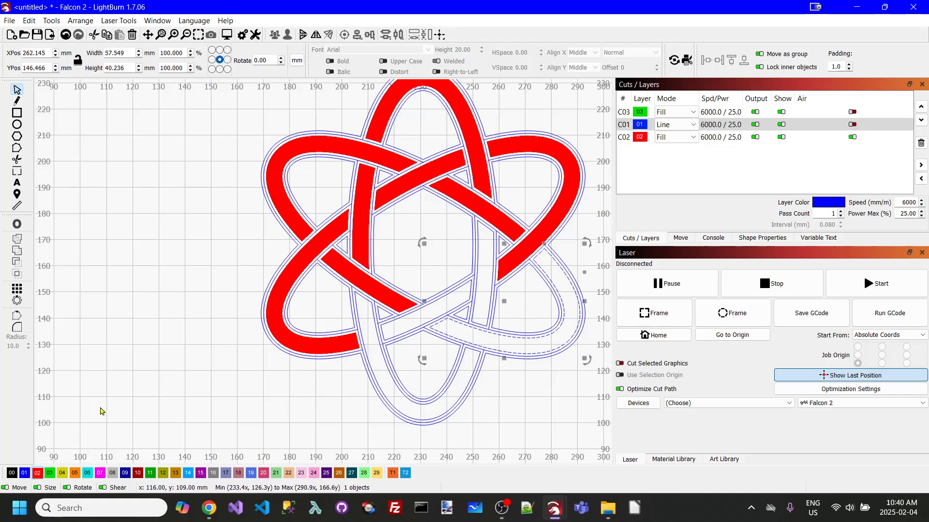
{"action": "left_click", "coordinate": [38, 474]}
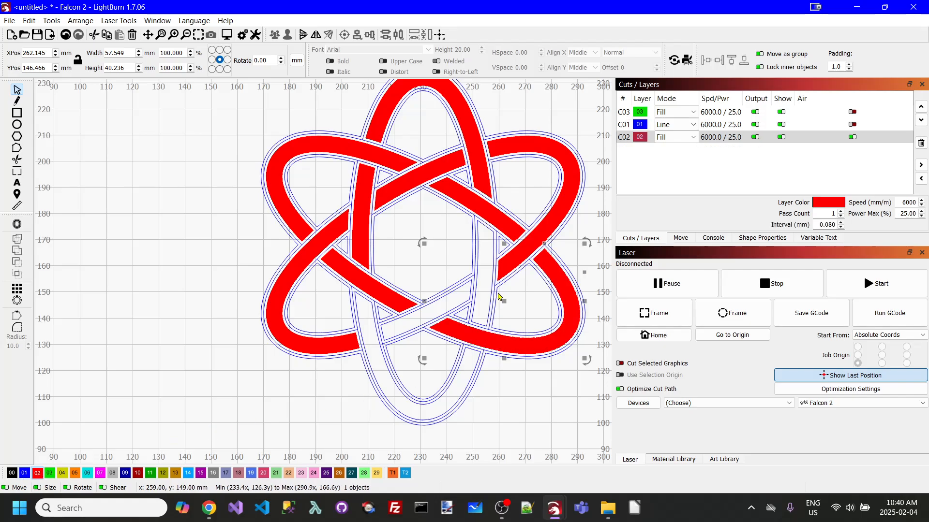
Assign the right upright band, the lower inner diagonal band and the bottom loop band to the red layer 02.
{"action": "left_click", "coordinate": [493, 276]}
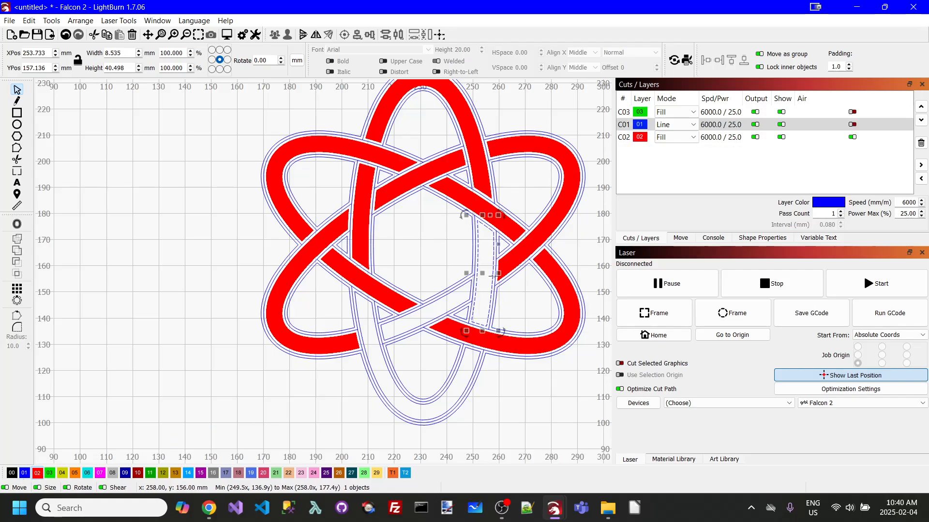
{"action": "left_click", "coordinate": [38, 474]}
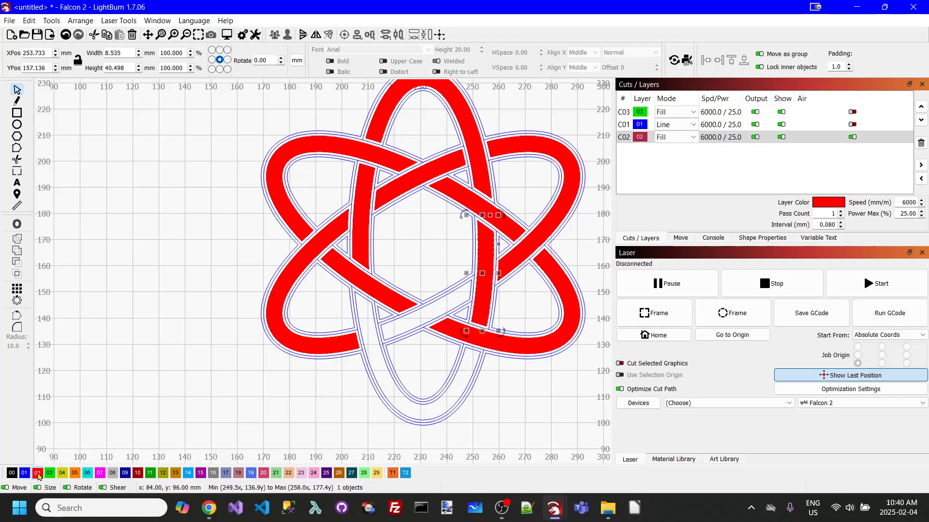
{"action": "left_click", "coordinate": [462, 306]}
{"action": "left_click", "coordinate": [38, 472]}
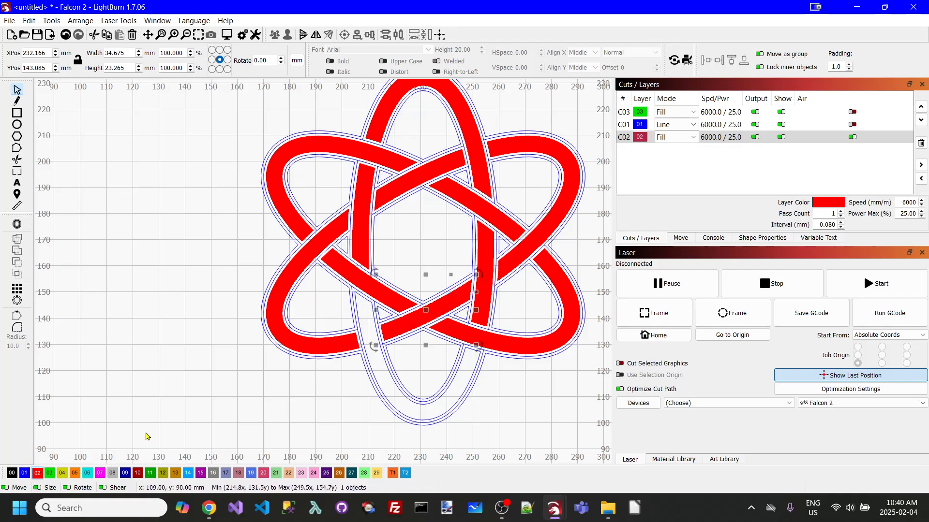
{"action": "left_click", "coordinate": [362, 338]}
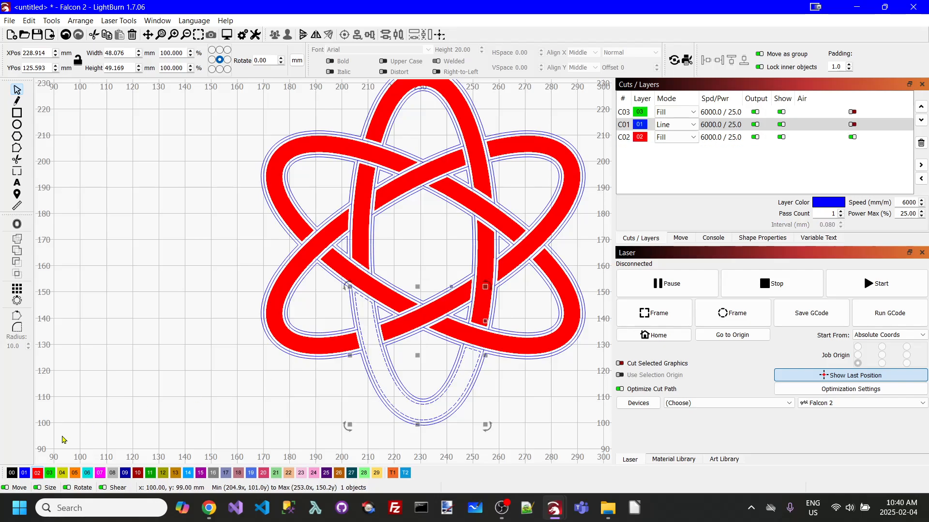
{"action": "left_click", "coordinate": [40, 473]}
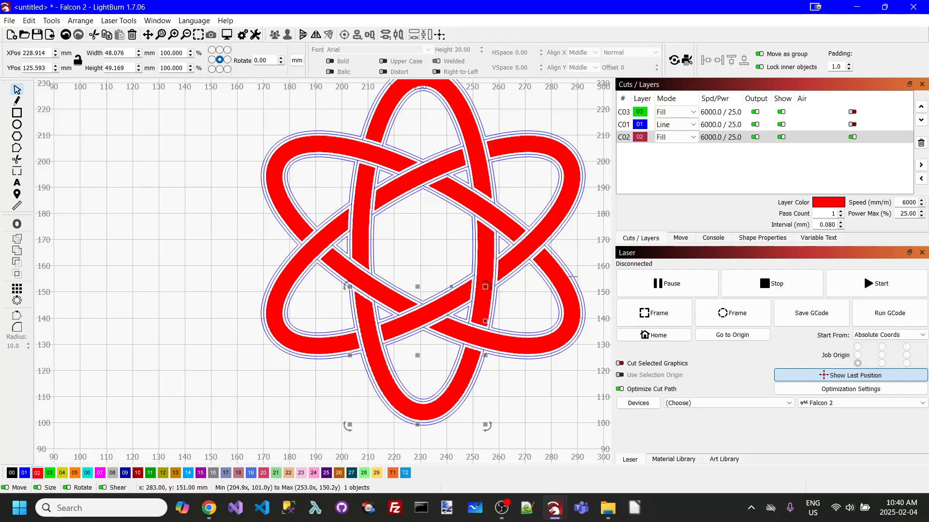
Hide the blue line layer 01 and deselect everything to view the red woven design alone.
{"action": "left_click", "coordinate": [781, 124]}
{"action": "scroll", "coordinate": [421, 273], "scroll_direction": "down", "scroll_amount": 3}
{"action": "left_click", "coordinate": [577, 241]}
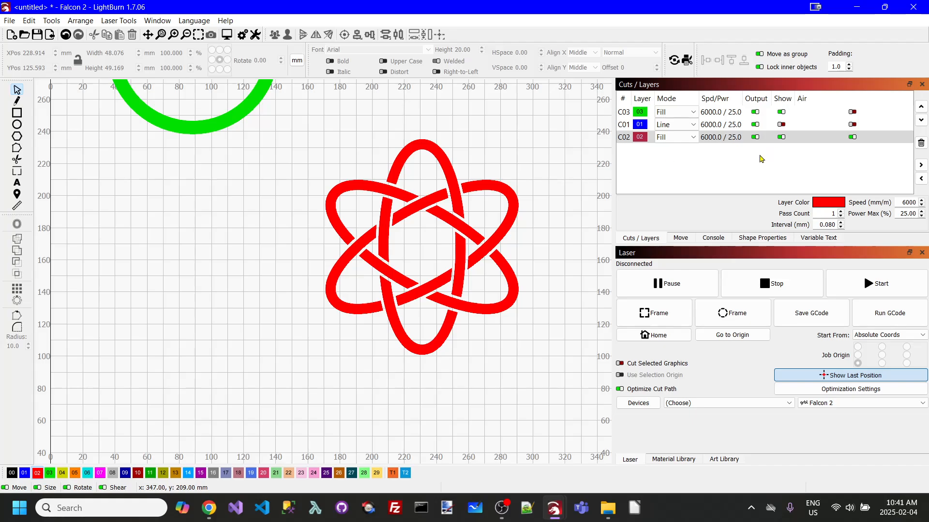
Switch the red layer 02 from Fill to Line mode and check individual band outlines by selecting them, ending with nothing selected.
{"action": "left_click", "coordinate": [693, 141]}
{"action": "left_click", "coordinate": [693, 139]}
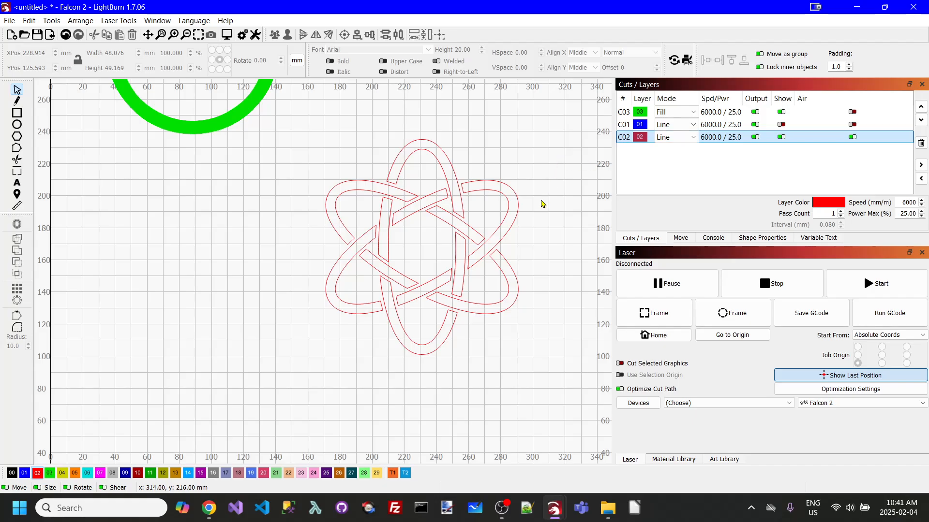
{"action": "left_click", "coordinate": [517, 202]}
{"action": "left_click", "coordinate": [451, 169]}
{"action": "left_click", "coordinate": [449, 162]}
{"action": "left_click", "coordinate": [343, 189]}
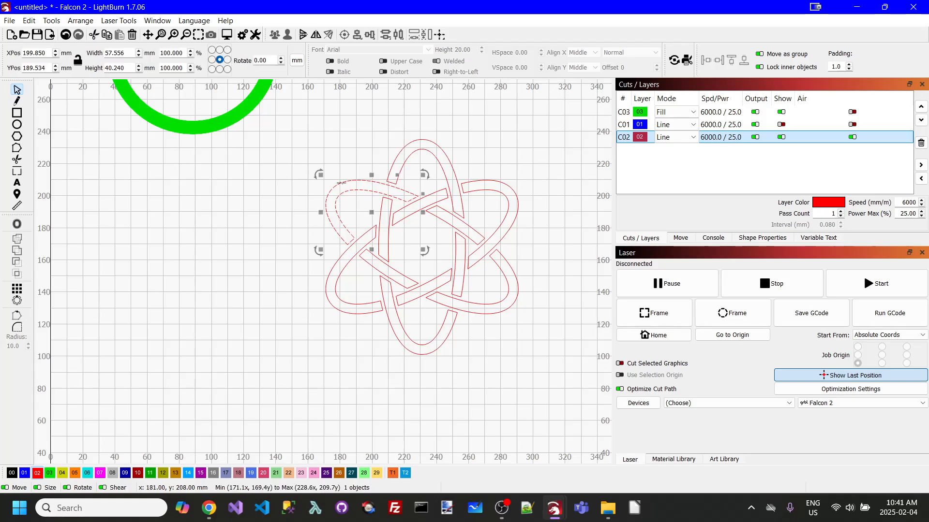
{"action": "left_click", "coordinate": [549, 152]}
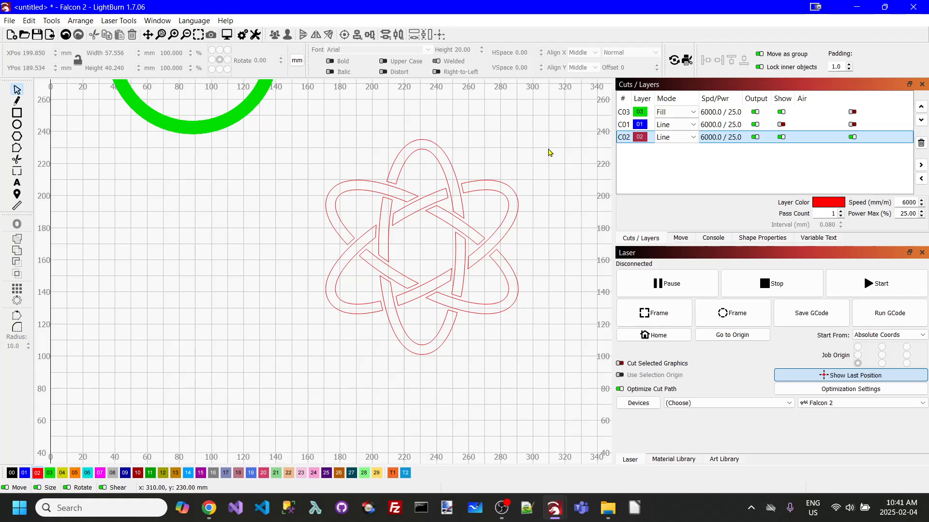